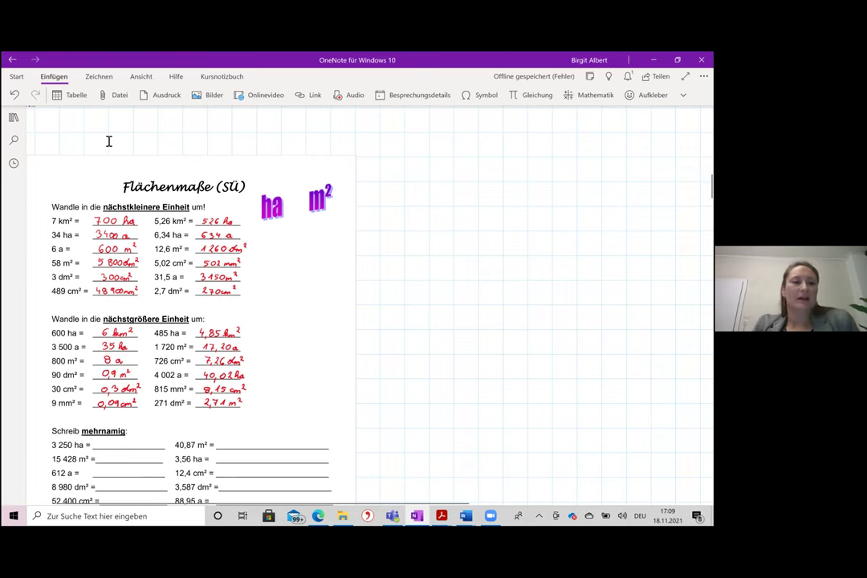
# Open the "Fotos einfügen" page of the notebook and hide the page navigation
pyautogui.click(14, 119)
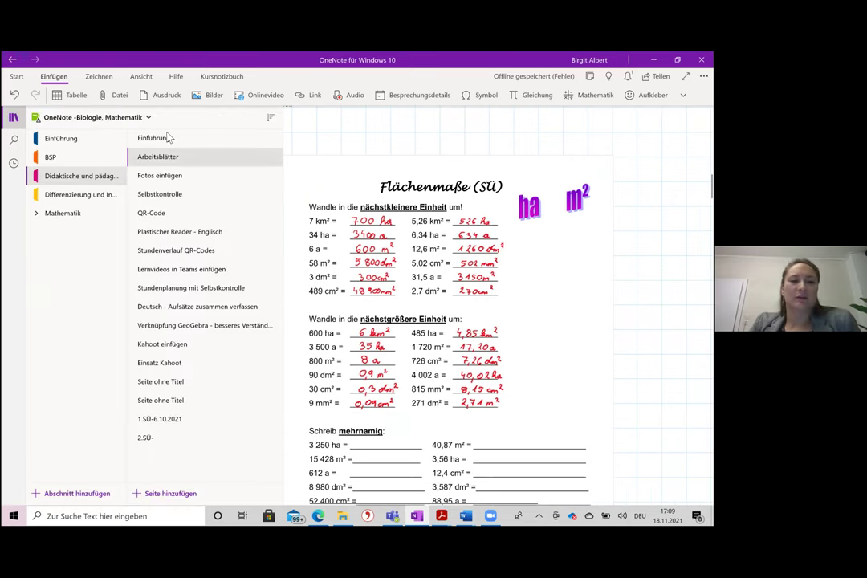
pyautogui.click(178, 183)
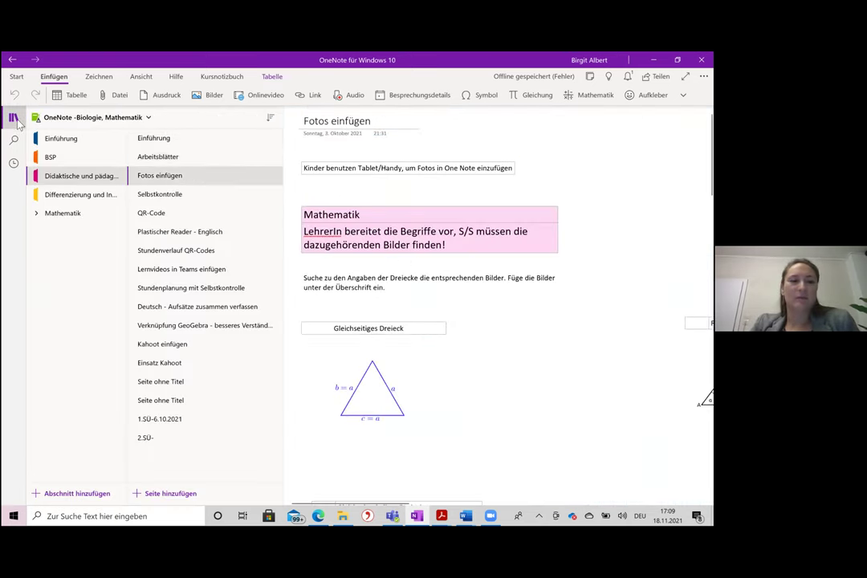
pyautogui.click(15, 119)
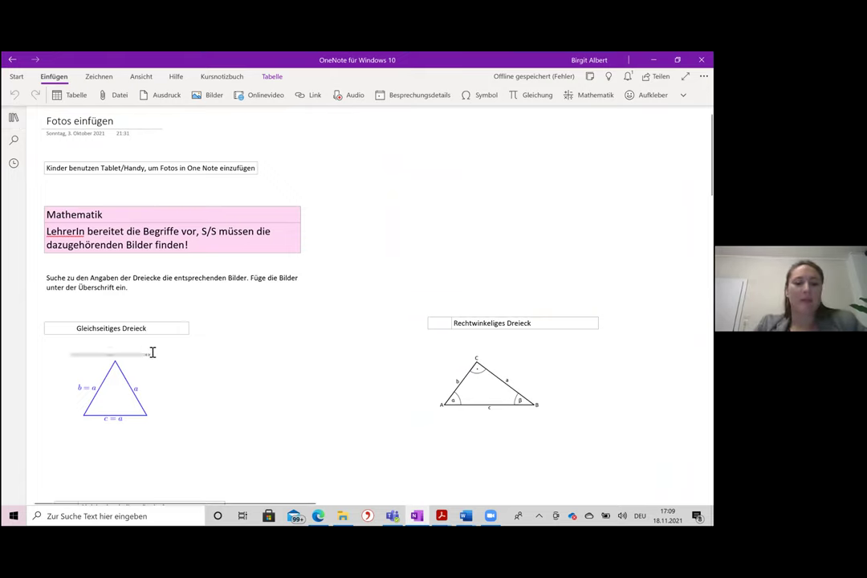
# Look through the page's Mathematik triangle picture exercise and the Englisch exercise on pictures and plural forms
pyautogui.scroll(-1, 152, 351)
pyautogui.scroll(-2, 152, 352)
pyautogui.keyDown('ctrl'); pyautogui.scroll(3, 152, 352); pyautogui.keyUp('ctrl')
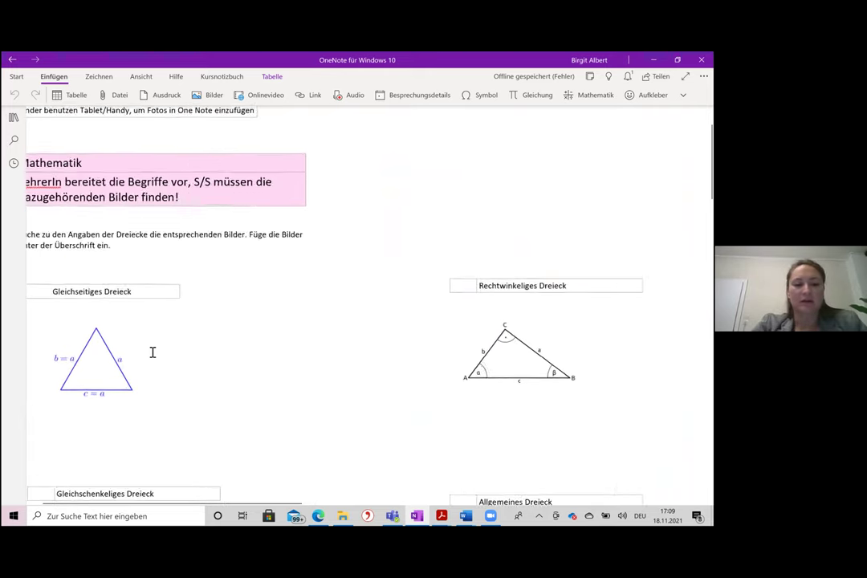
pyautogui.keyDown('ctrl'); pyautogui.scroll(-3, 152, 352); pyautogui.keyUp('ctrl')
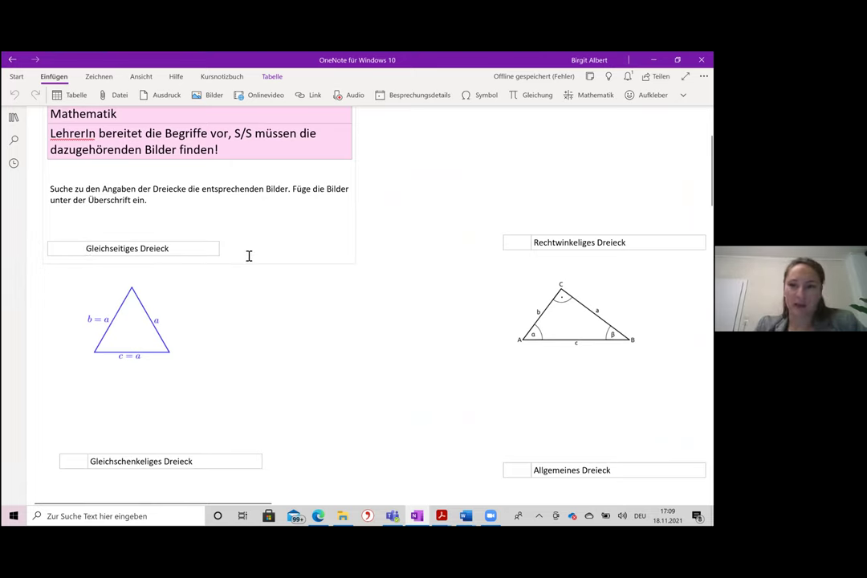
pyautogui.scroll(-5, 249, 255)
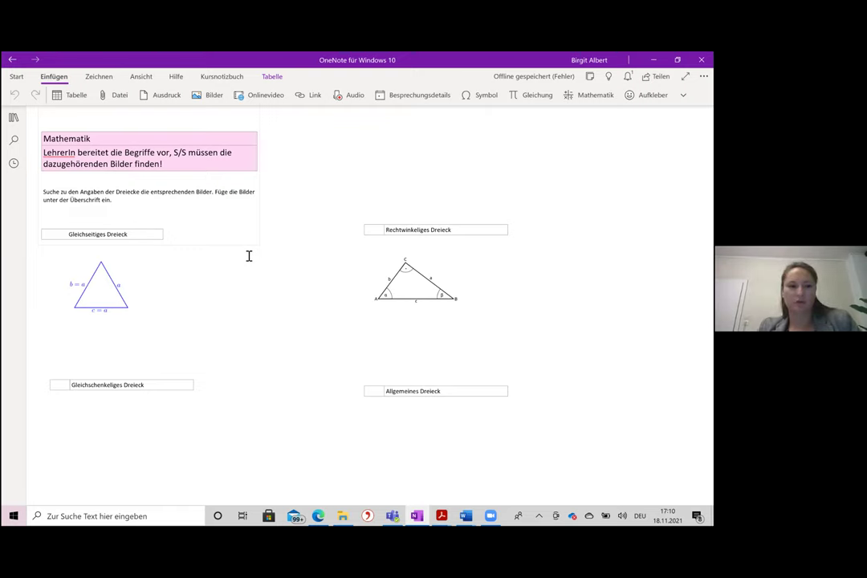
pyautogui.scroll(-7, 249, 256)
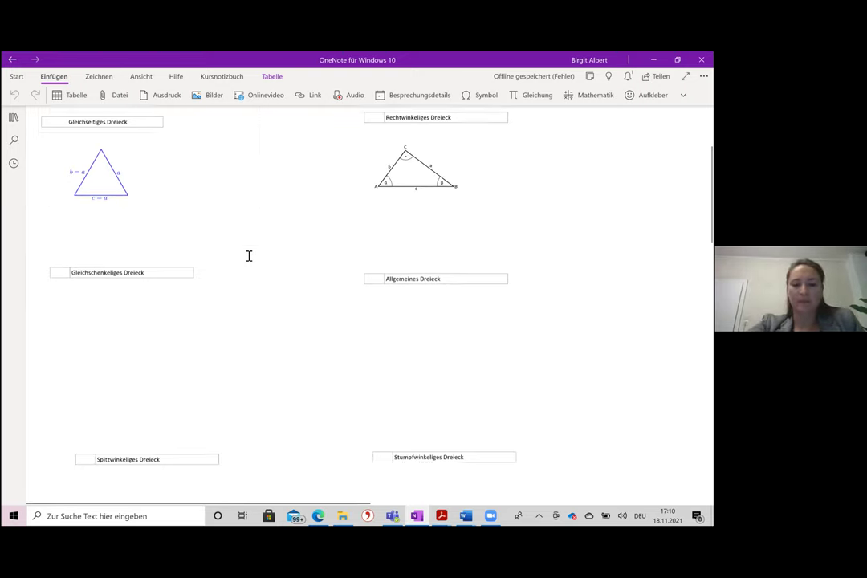
pyautogui.scroll(-6, 249, 255)
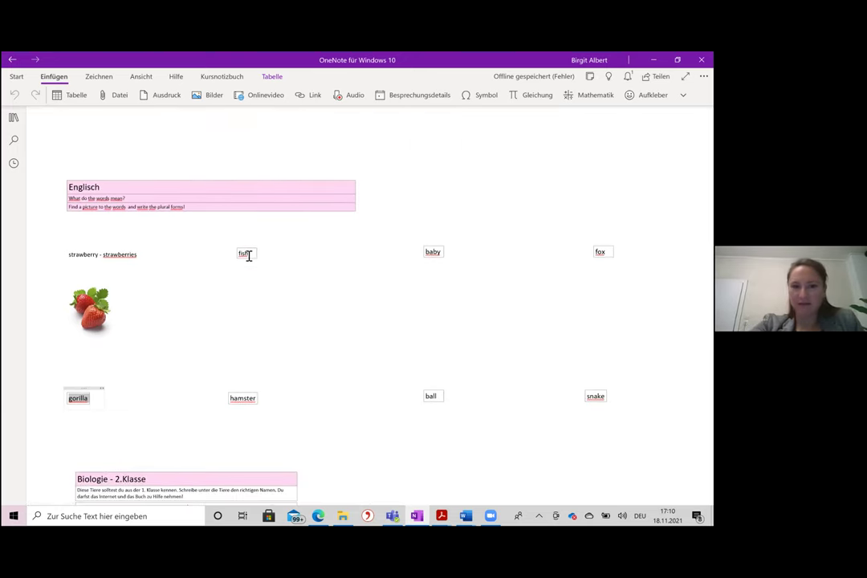
pyautogui.keyDown('ctrl'); pyautogui.scroll(5, 249, 256); pyautogui.keyUp('ctrl')
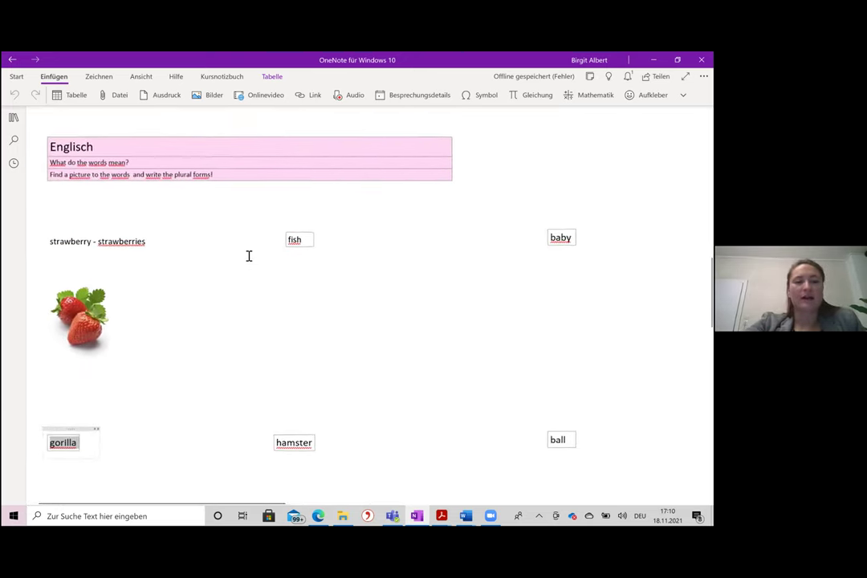
pyautogui.keyDown('ctrl'); pyautogui.scroll(-2, 249, 255); pyautogui.keyUp('ctrl')
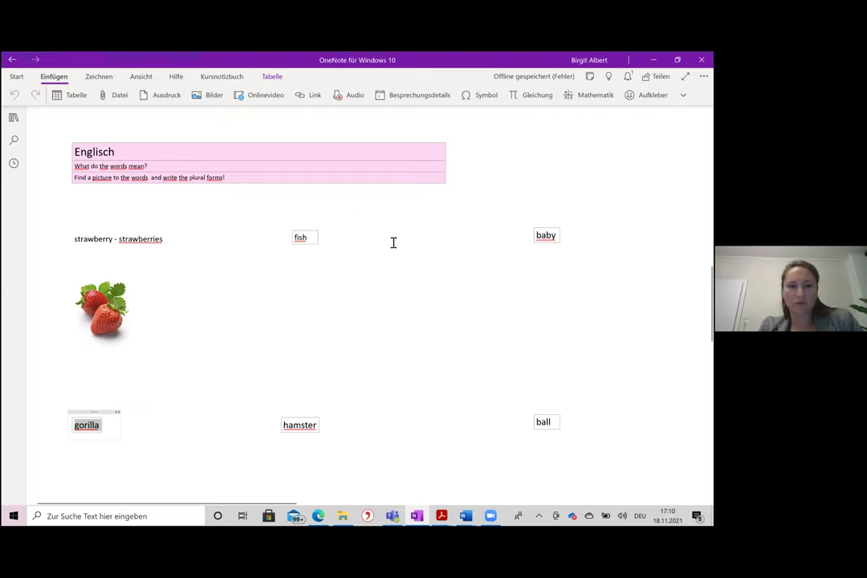
# Search the online pictures for "strawberry" with the insertion point below the word "fish", and close the search without inserting a picture
pyautogui.click(281, 290)
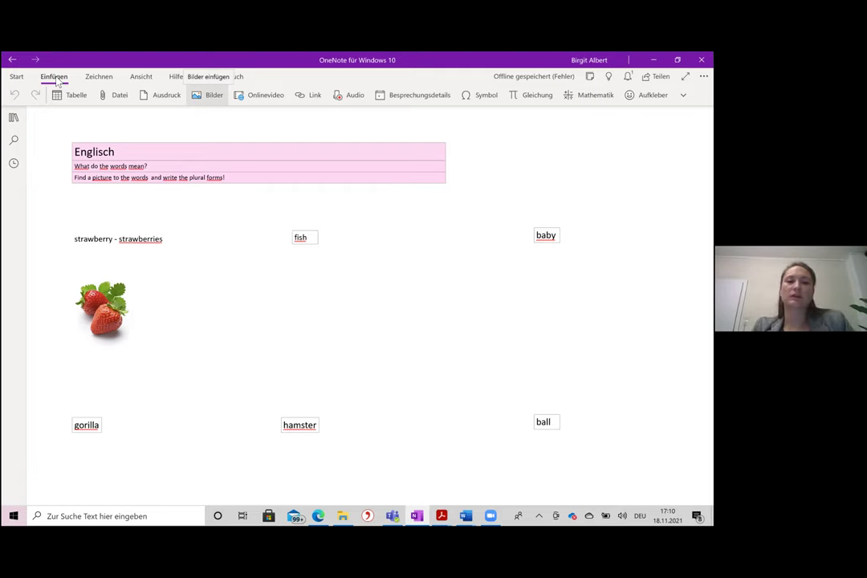
pyautogui.click(210, 95)
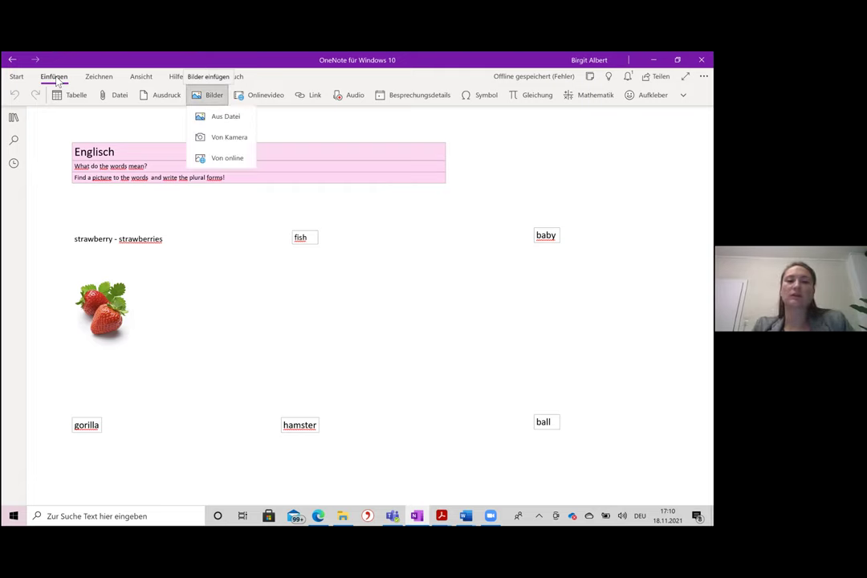
pyautogui.click(229, 161)
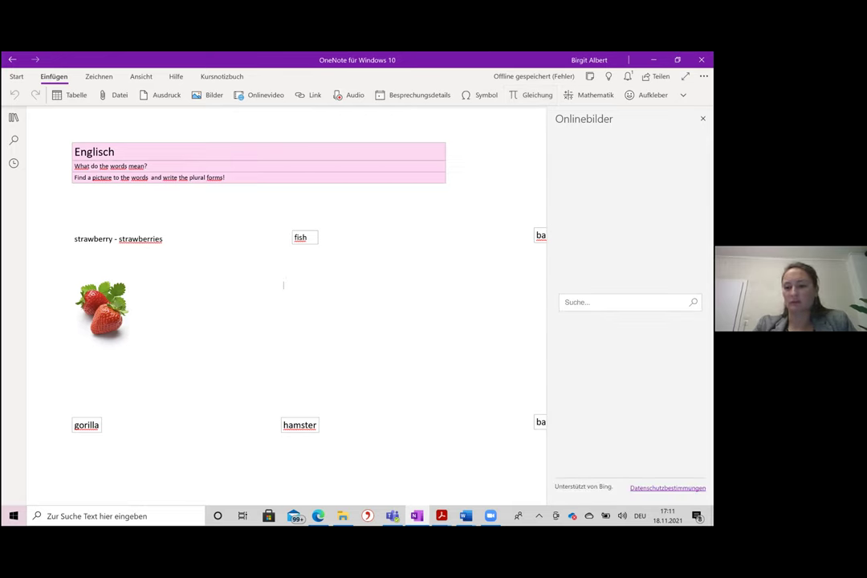
pyautogui.click(566, 302)
pyautogui.write('stra')
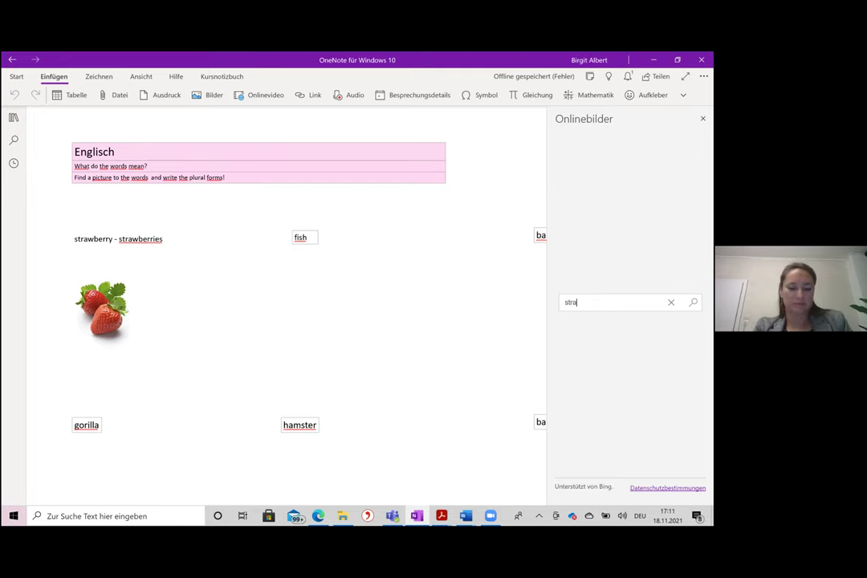
pyautogui.press('BackSpace')
pyautogui.write('w')
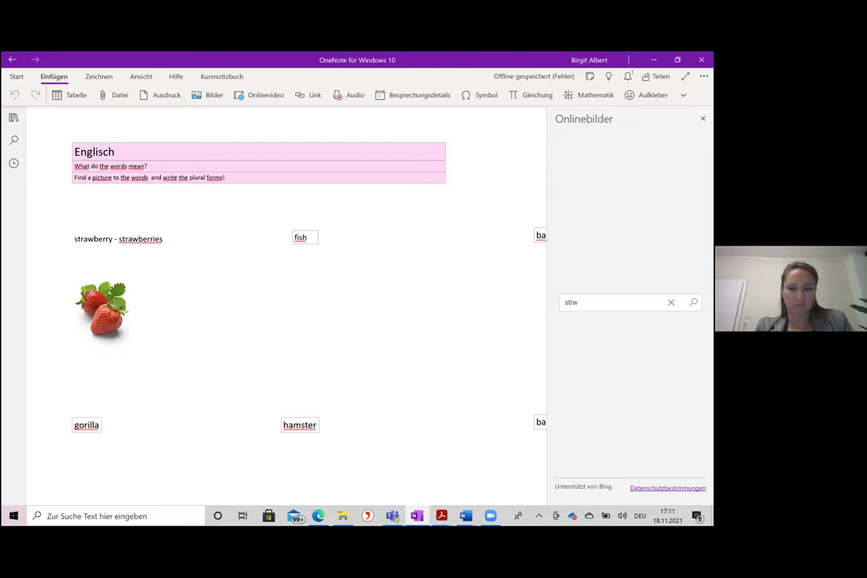
pyautogui.press('BackSpace')
pyautogui.write('awberr')
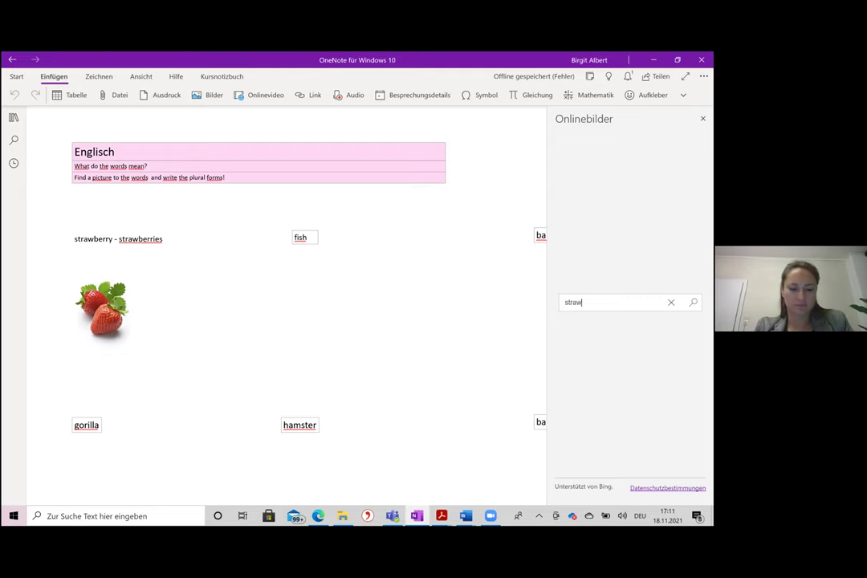
pyautogui.write('<')
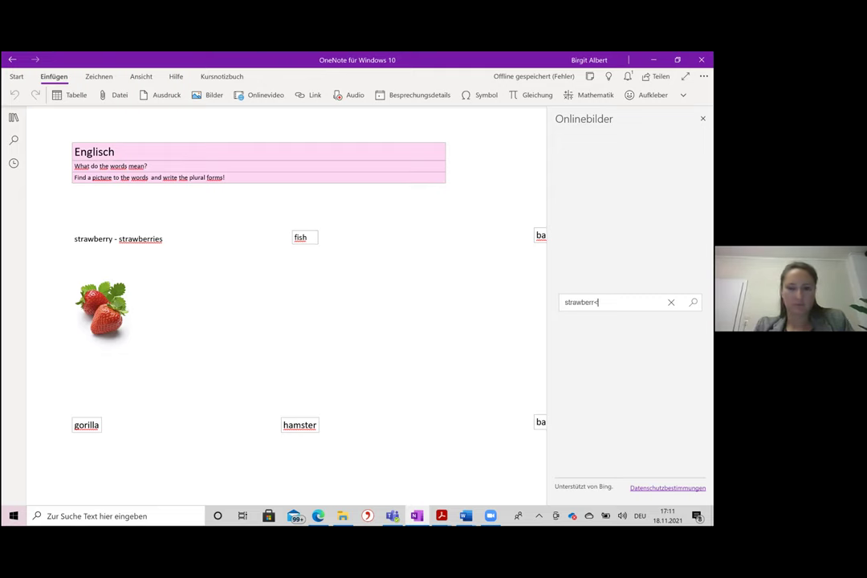
pyautogui.press('BackSpace')
pyautogui.write('y')
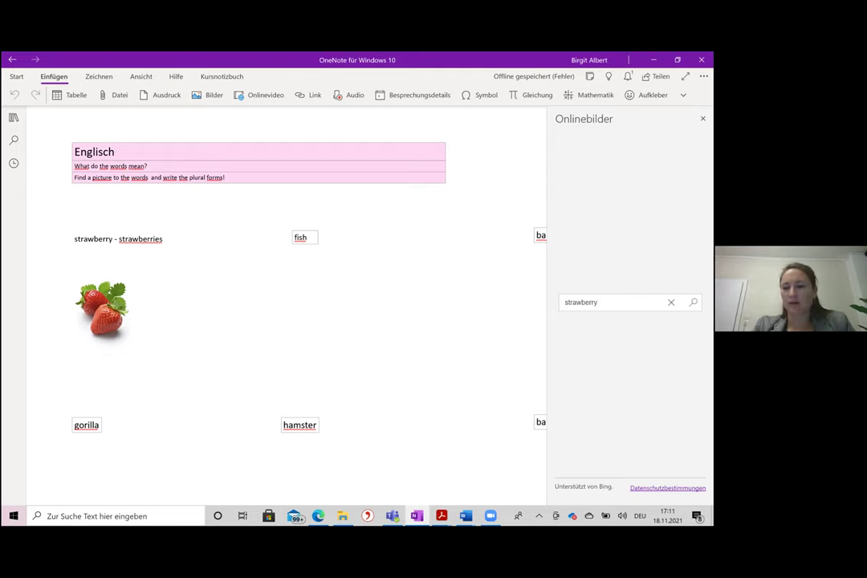
pyautogui.press('Return')
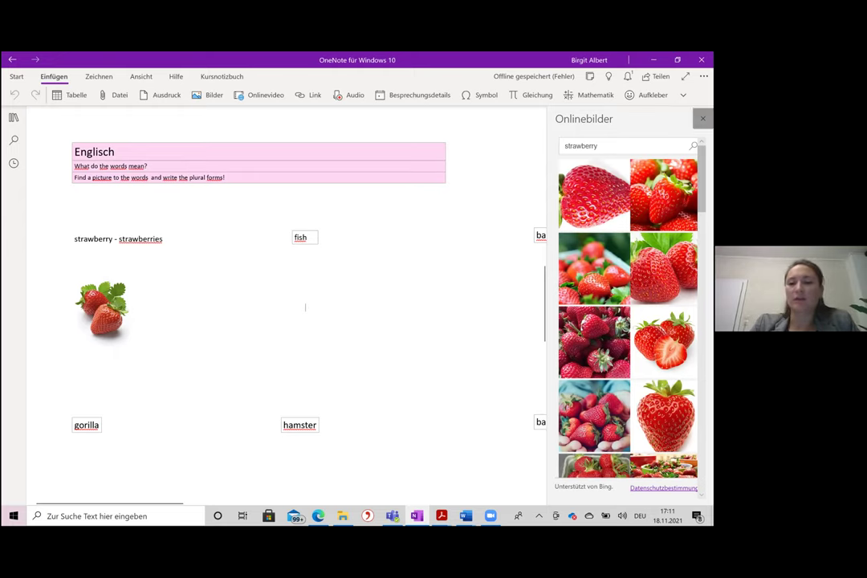
pyautogui.press('Escape')
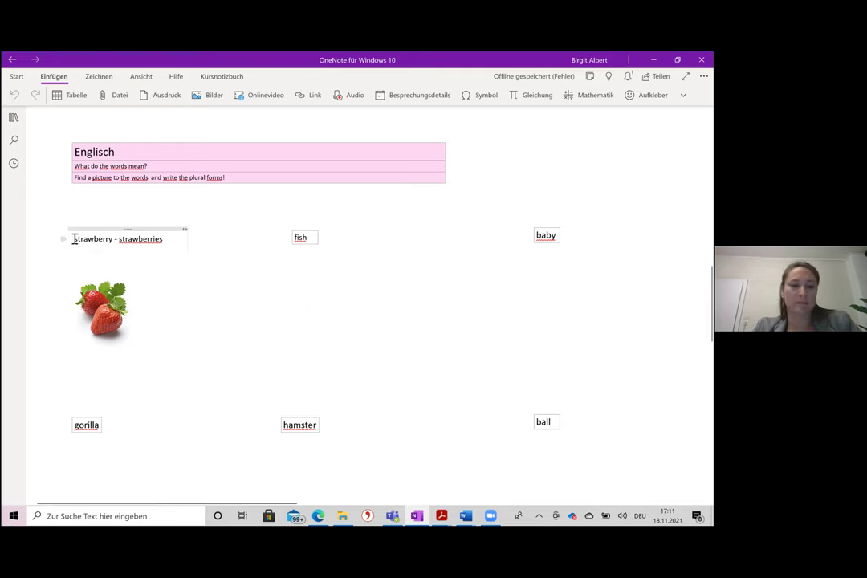
# Select the text "strawberry - strawberries" in the Englisch exercise and open the Plastischer Reader
pyautogui.moveTo(73, 238); pyautogui.dragTo(173, 240)
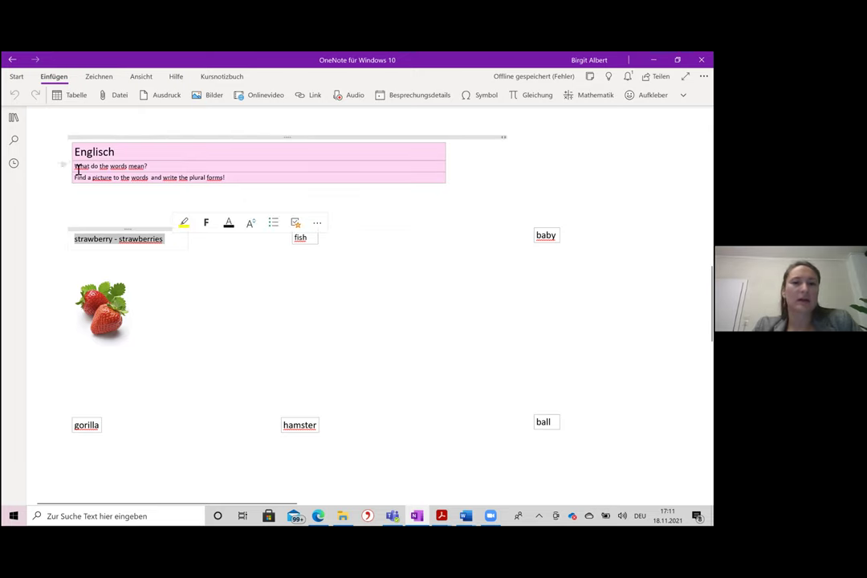
pyautogui.click(19, 77)
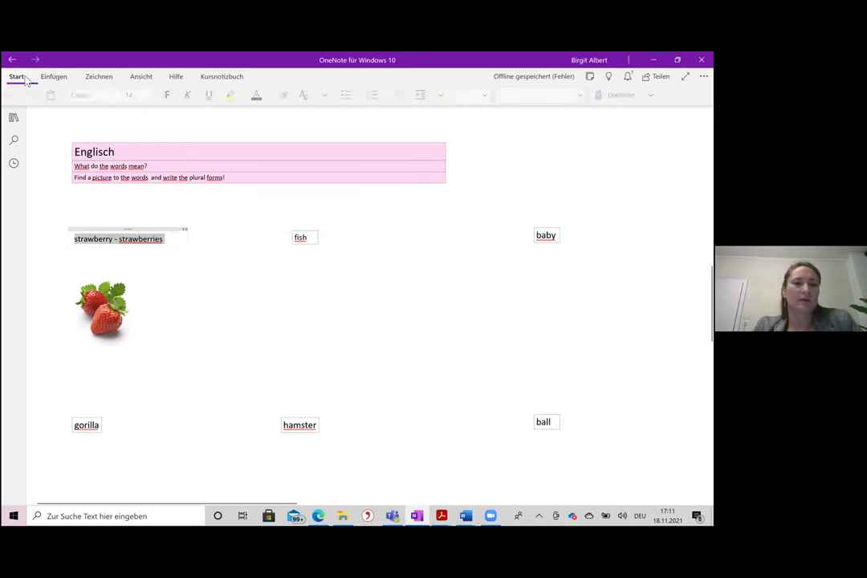
pyautogui.click(96, 79)
pyautogui.scroll(-1, 95, 81)
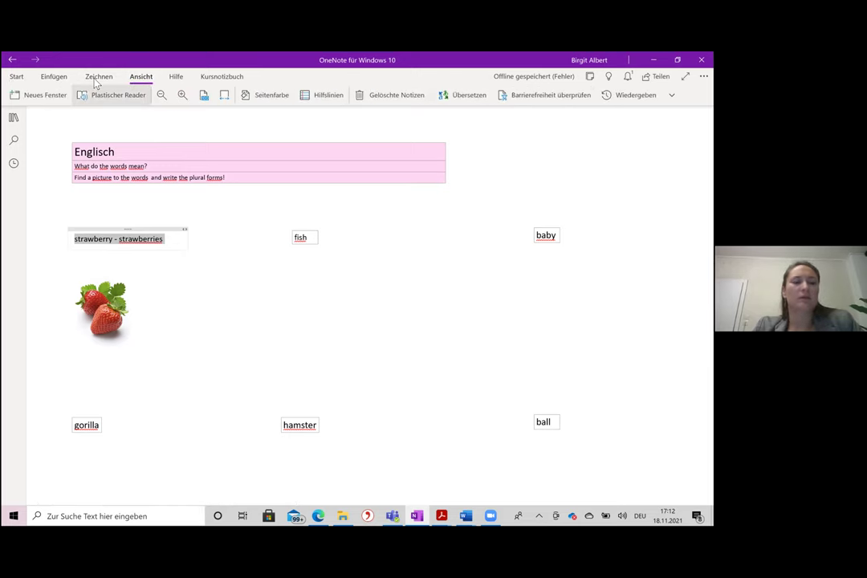
pyautogui.click(94, 84)
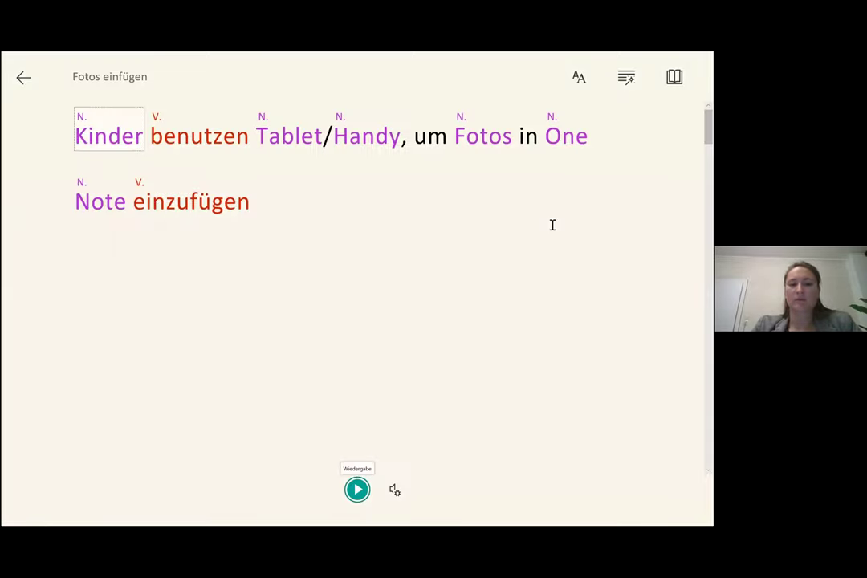
# Find the line "strawberry - strawberries" in the reader and play the English pronunciation of "strawberry"
pyautogui.scroll(-15, 358, 321)
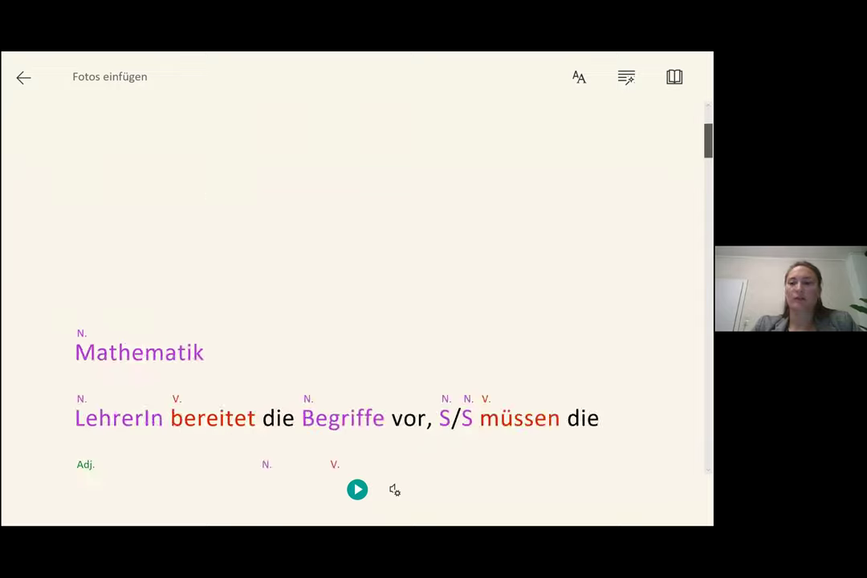
pyautogui.scroll(-15, 357, 289)
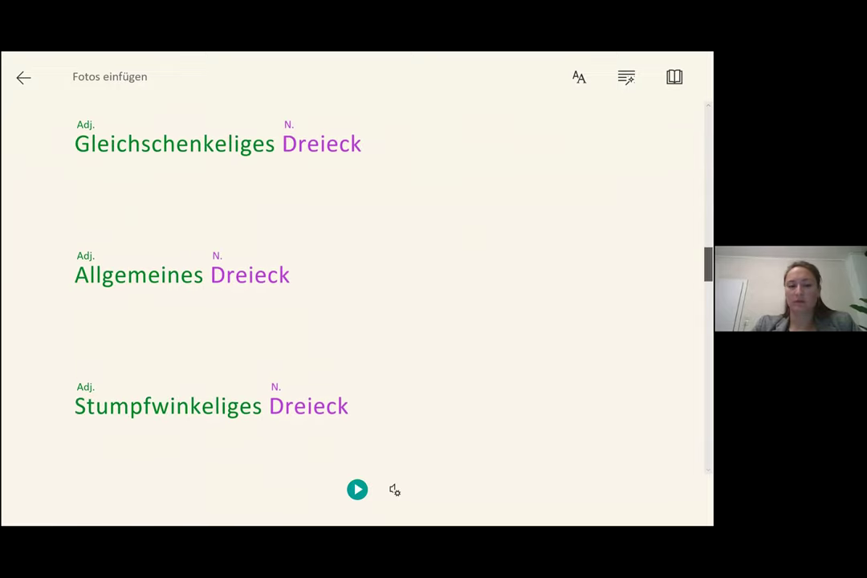
pyautogui.scroll(-1, 357, 289)
pyautogui.scroll(4, 358, 289)
pyautogui.scroll(-4, 357, 289)
pyautogui.scroll(-1, 357, 289)
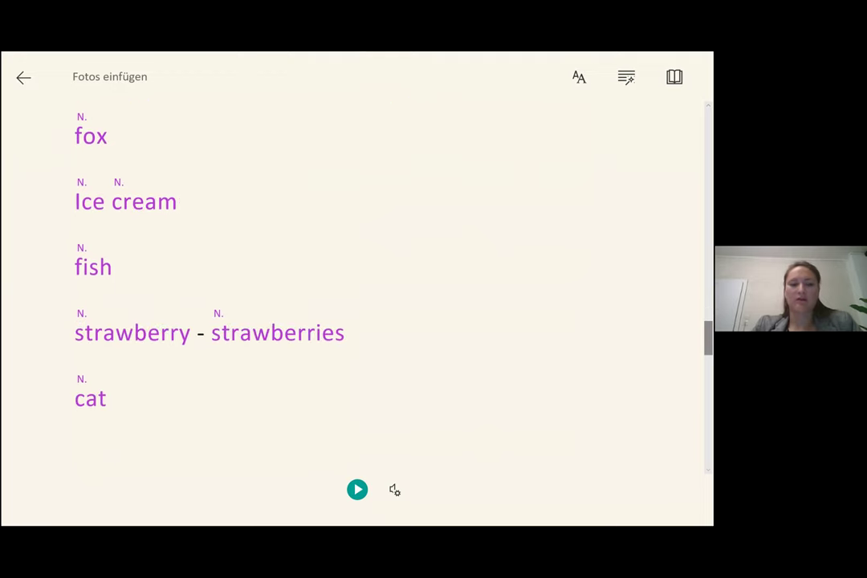
pyautogui.click(88, 339)
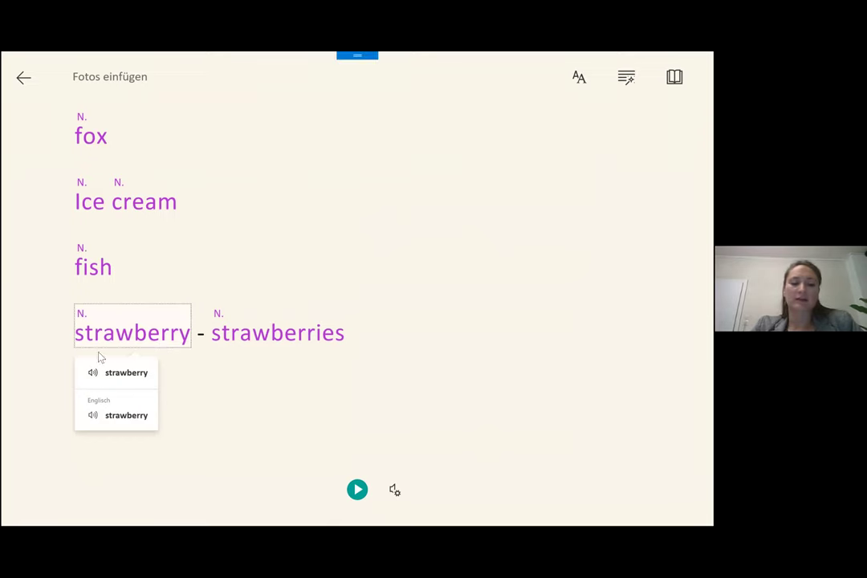
pyautogui.click(116, 415)
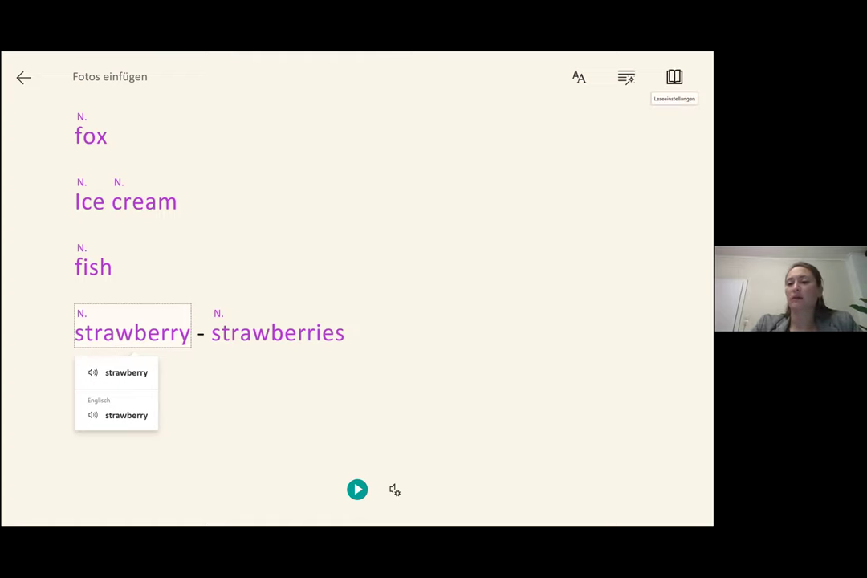
# Turn on whole-document translation into Englisch (Vereinigtes Königreich) and show the picture dictionary entry for "strawberry"
pyautogui.click(674, 77)
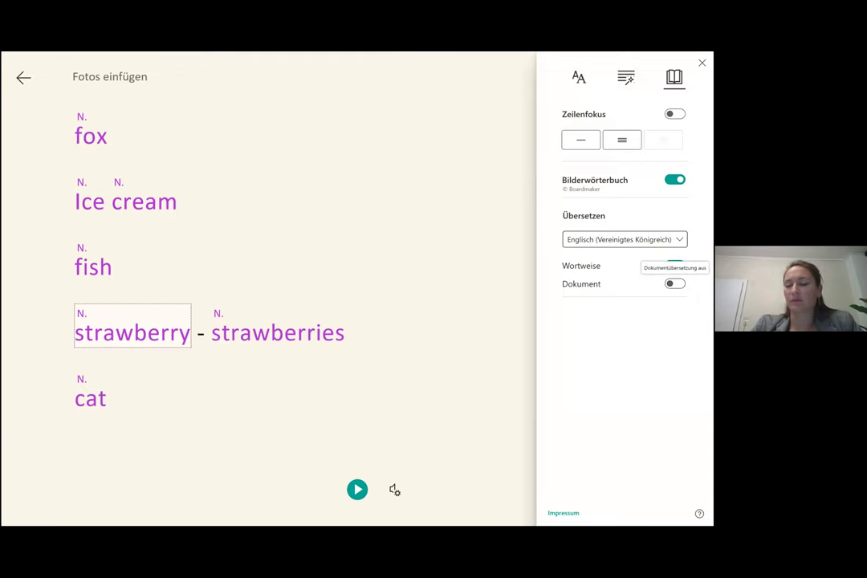
pyautogui.click(674, 283)
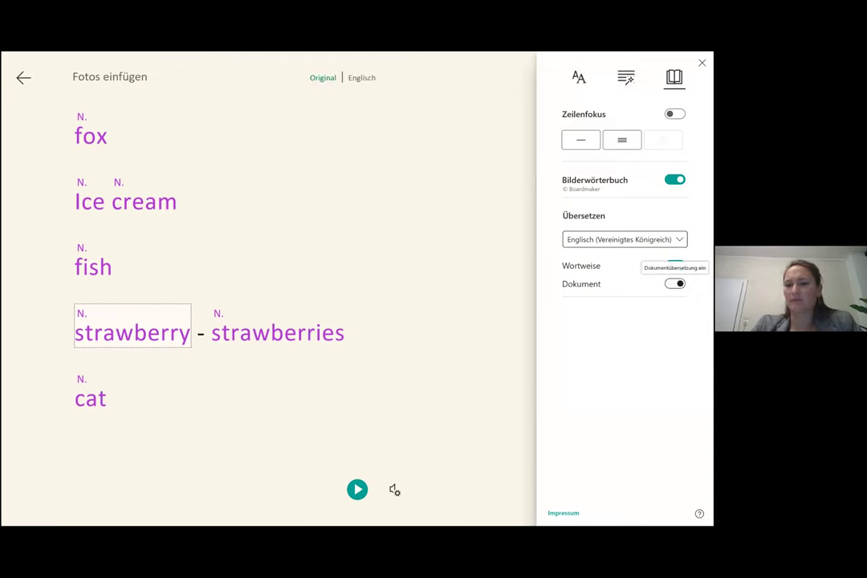
pyautogui.click(148, 342)
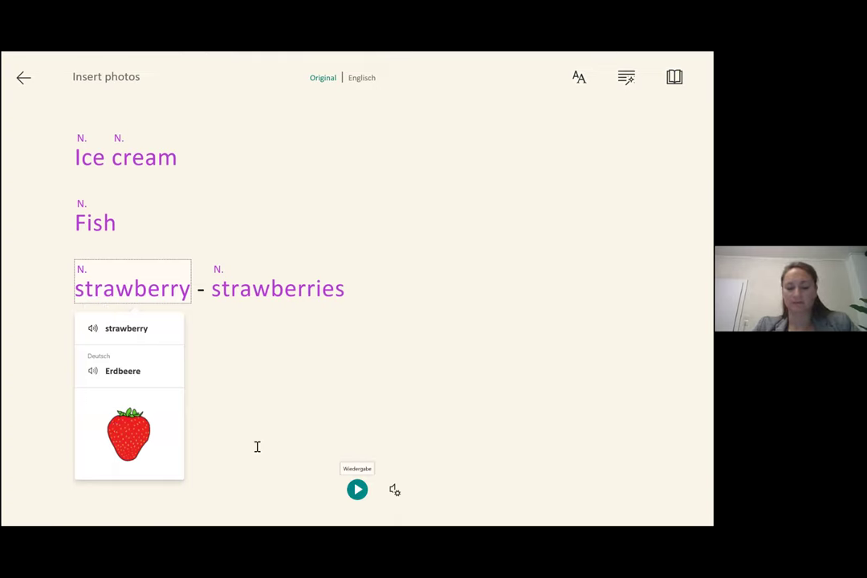
# Have "strawberry - strawberries" read aloud, pause the playback and return to the notebook page
pyautogui.press('space')
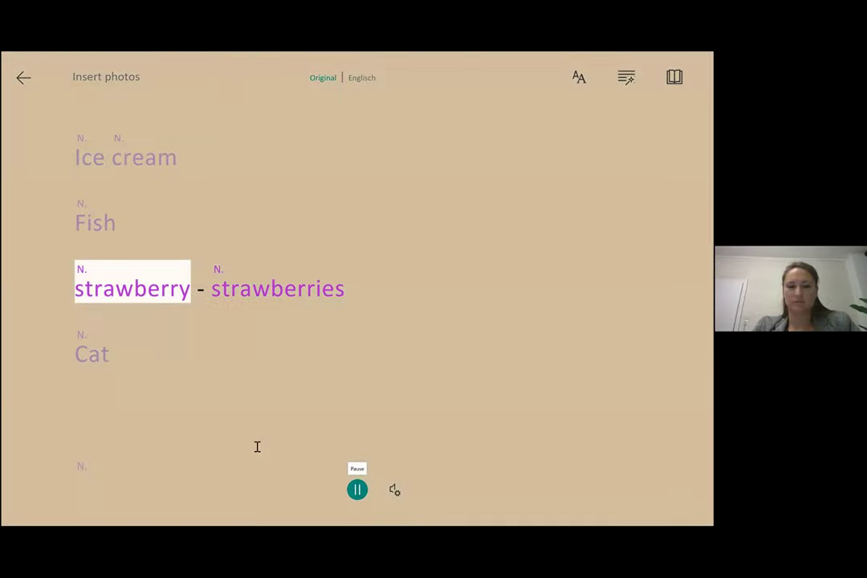
pyautogui.press('space')
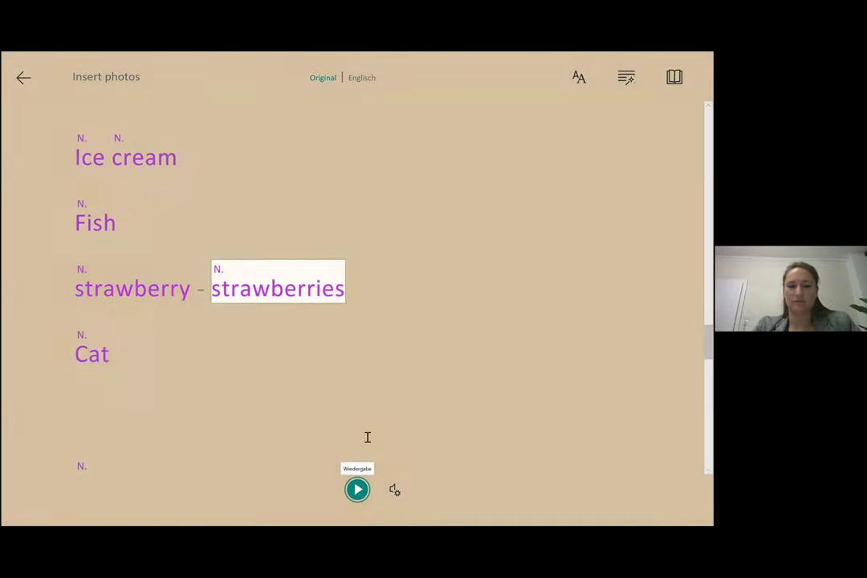
pyautogui.click(23, 80)
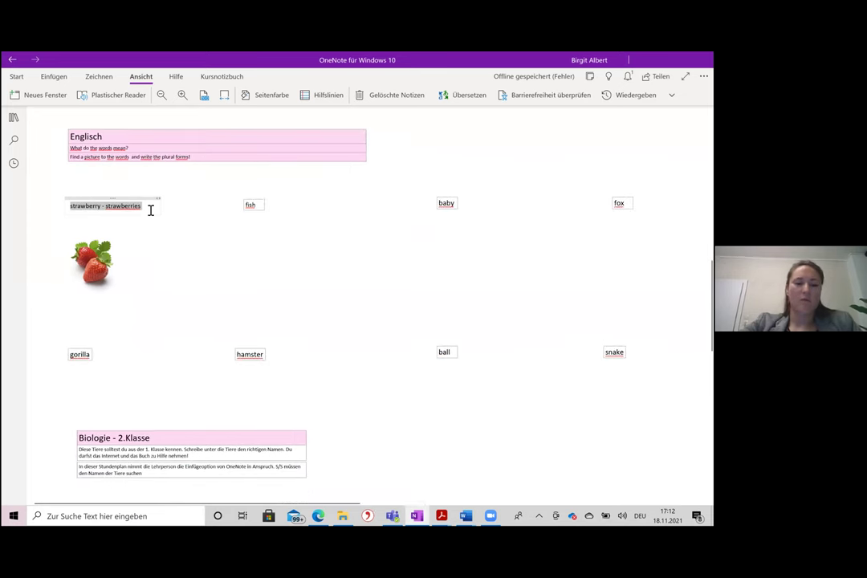
# Examine the Biologie - 2.Klasse exercise and its row of animal pictures below the Englisch exercise
pyautogui.scroll(-5, 151, 210)
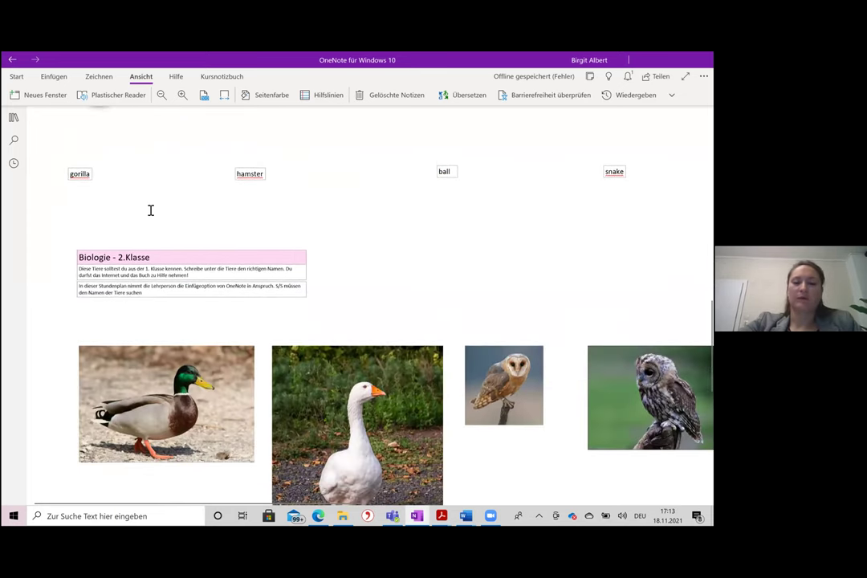
pyautogui.scroll(-2, 150, 210)
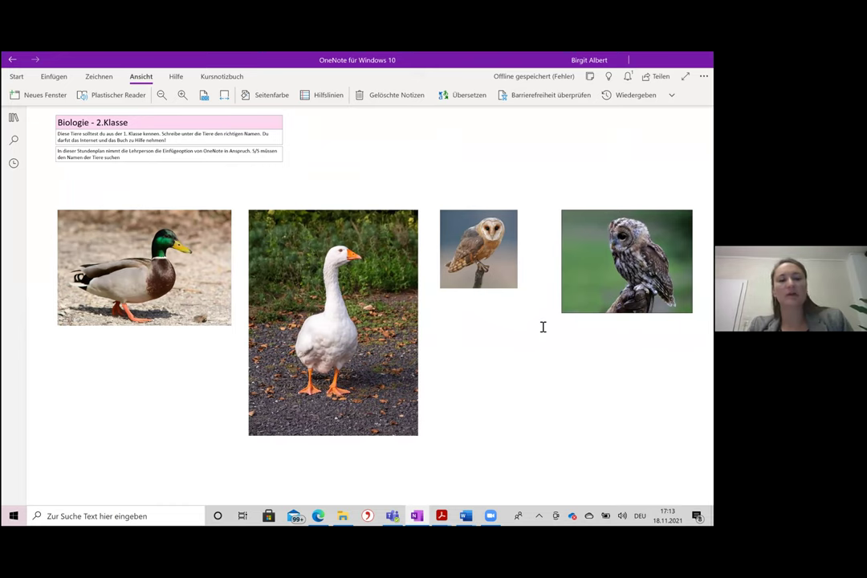
pyautogui.hscroll(5, 543, 327)
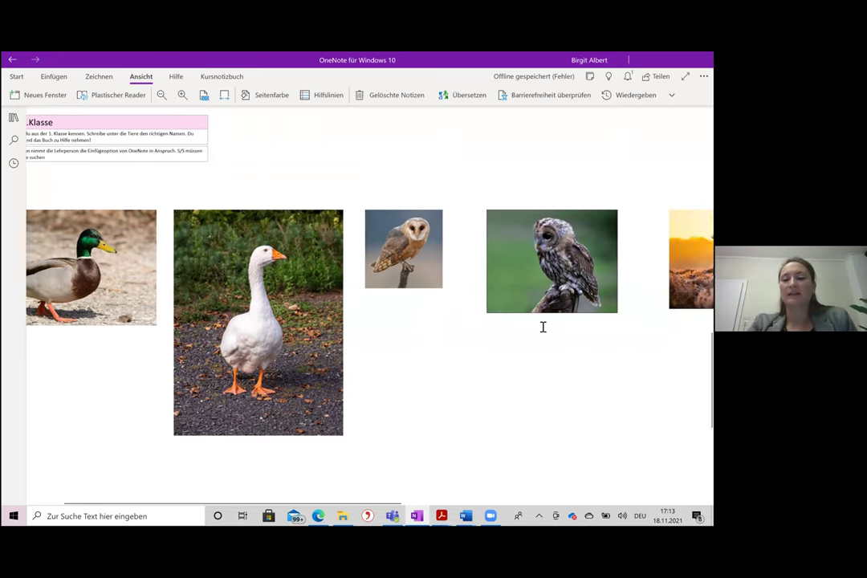
pyautogui.scroll(-3, 543, 327)
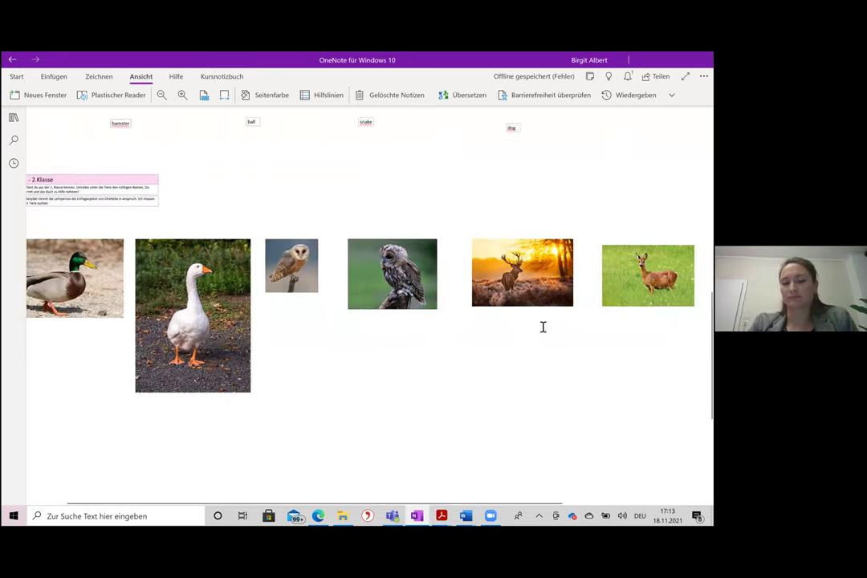
pyautogui.hscroll(1, 543, 327)
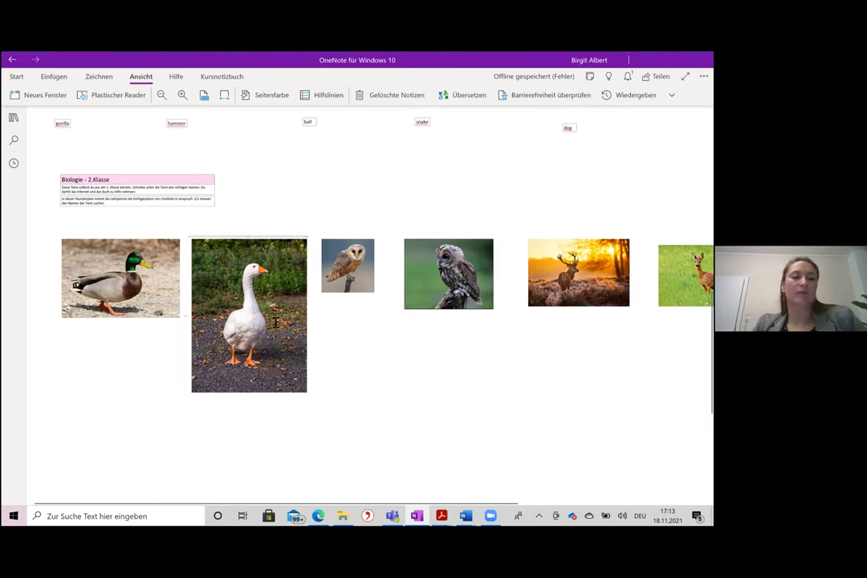
# Open the notebook page Selbstkontrolle and hide the notebook navigation
pyautogui.click(14, 118)
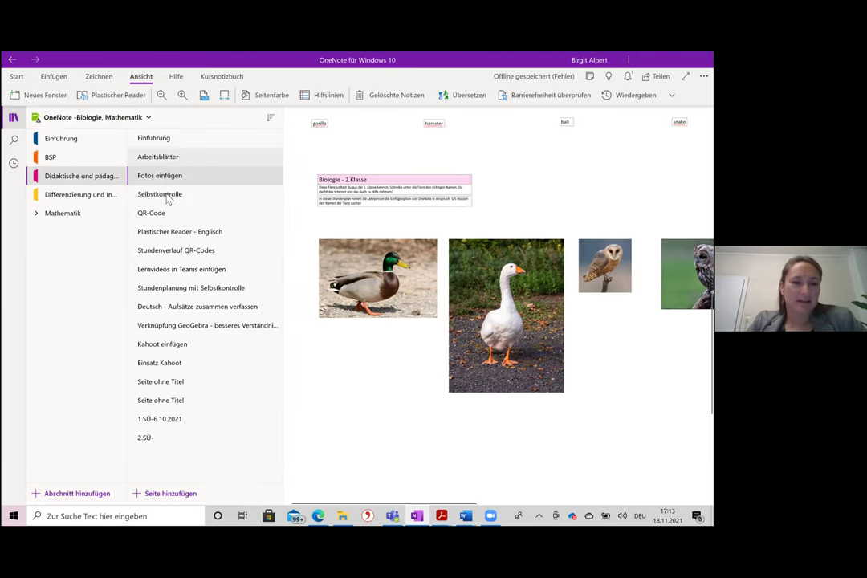
pyautogui.click(167, 195)
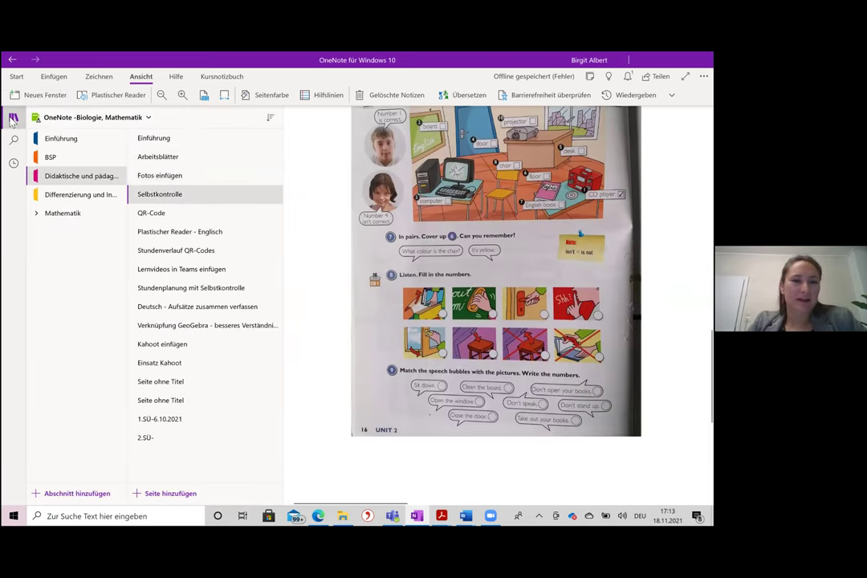
pyautogui.click(13, 118)
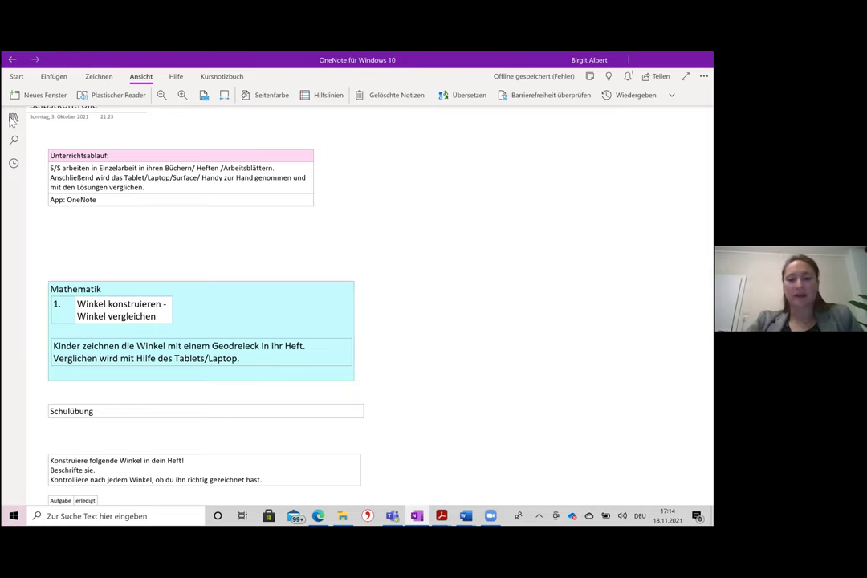
# Examine the Mathematik exercise on constructing angles, from the Aufgabe table down to the Wiederholung Winkel applet
pyautogui.scroll(-3, 321, 305)
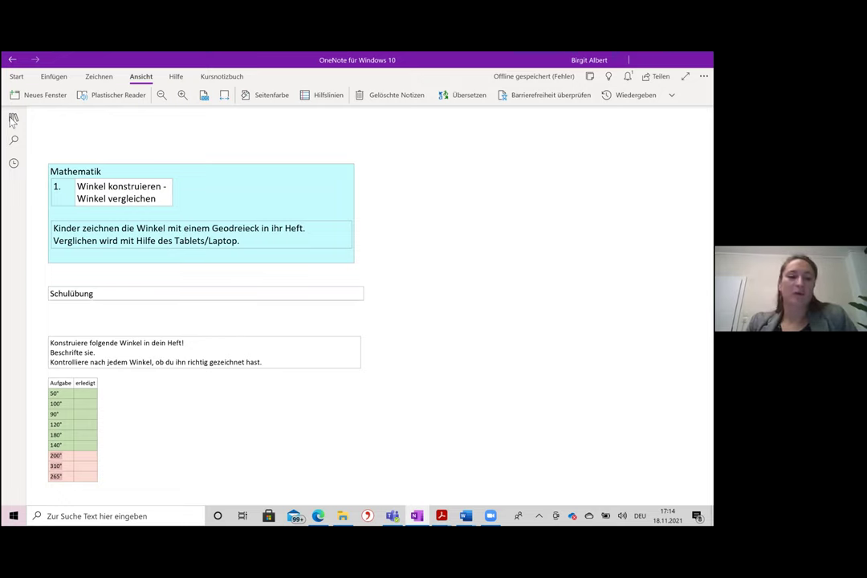
pyautogui.scroll(-1, 321, 305)
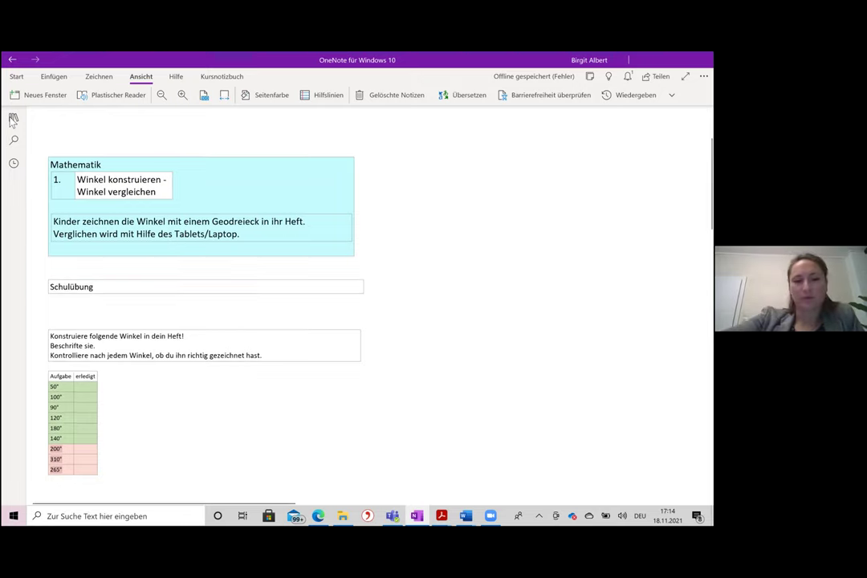
pyautogui.scroll(-1, 321, 305)
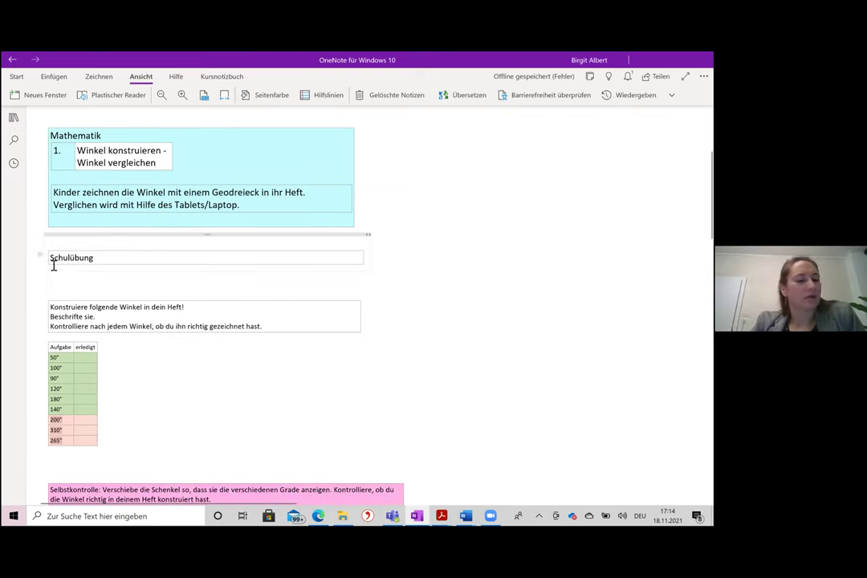
pyautogui.keyDown('ctrl'); pyautogui.scroll(3, 158, 326); pyautogui.keyUp('ctrl')
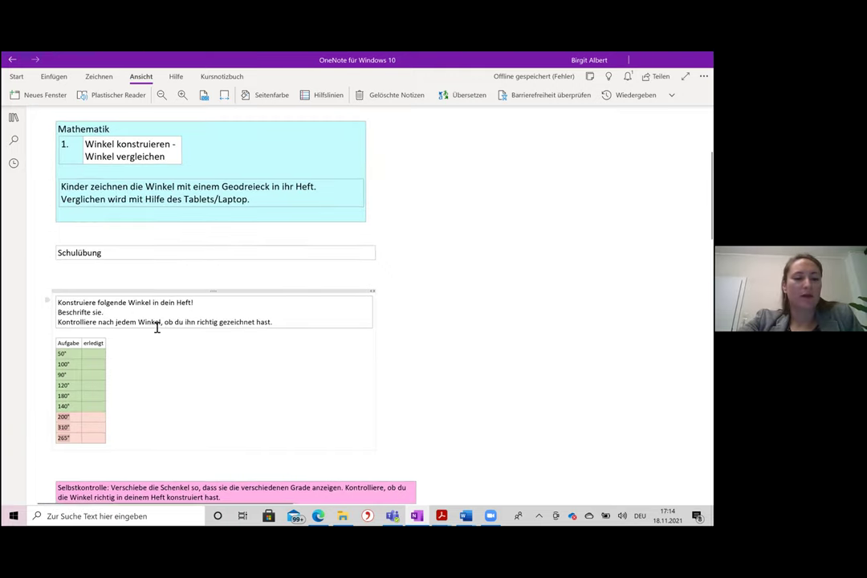
pyautogui.keyDown('ctrl'); pyautogui.scroll(3, 157, 327); pyautogui.keyUp('ctrl')
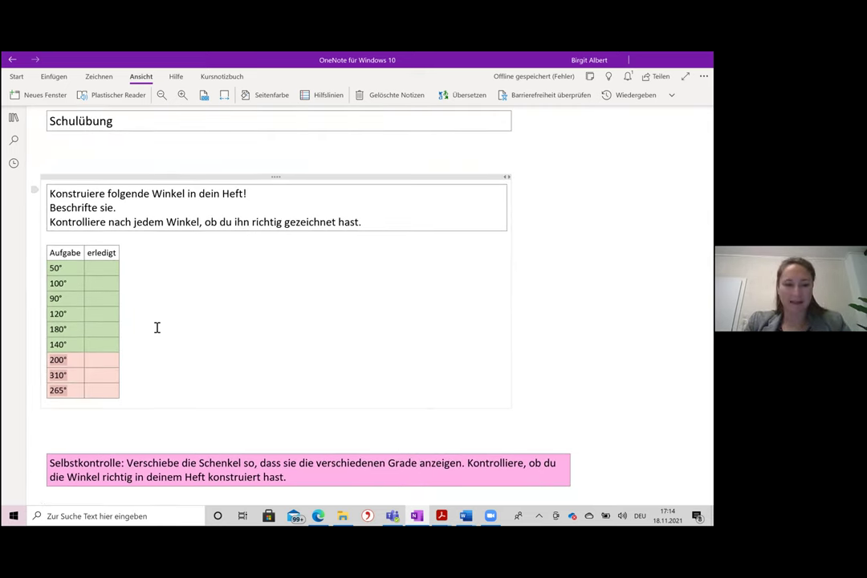
pyautogui.scroll(-3, 157, 327)
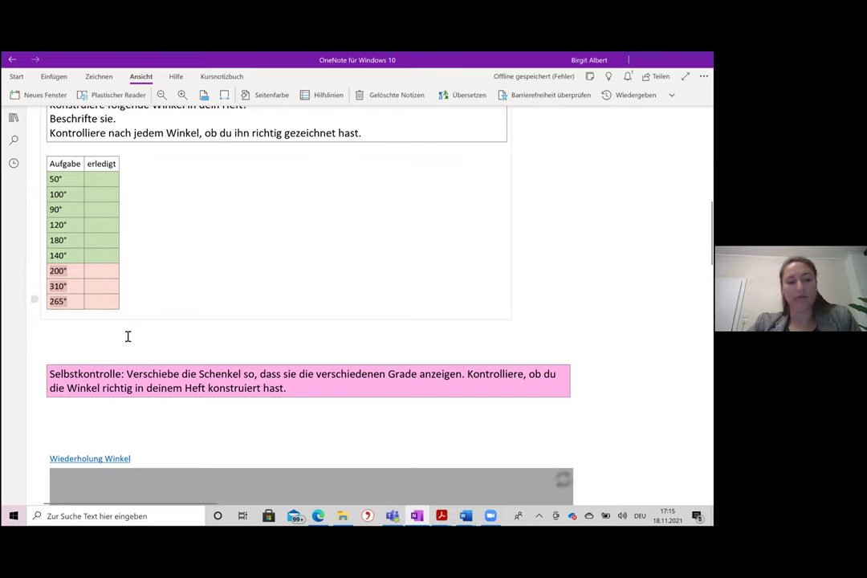
pyautogui.scroll(-5, 131, 337)
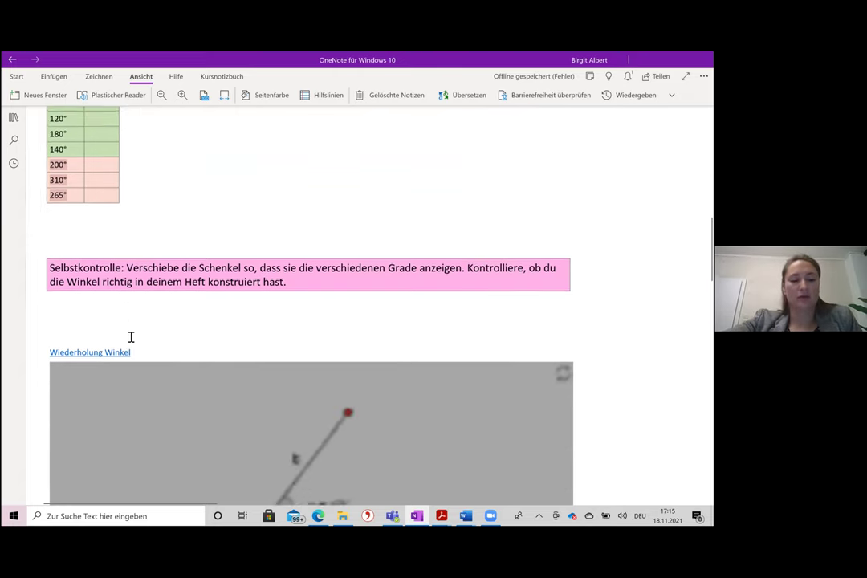
pyautogui.keyDown('ctrl'); pyautogui.scroll(-3, 131, 337); pyautogui.keyUp('ctrl')
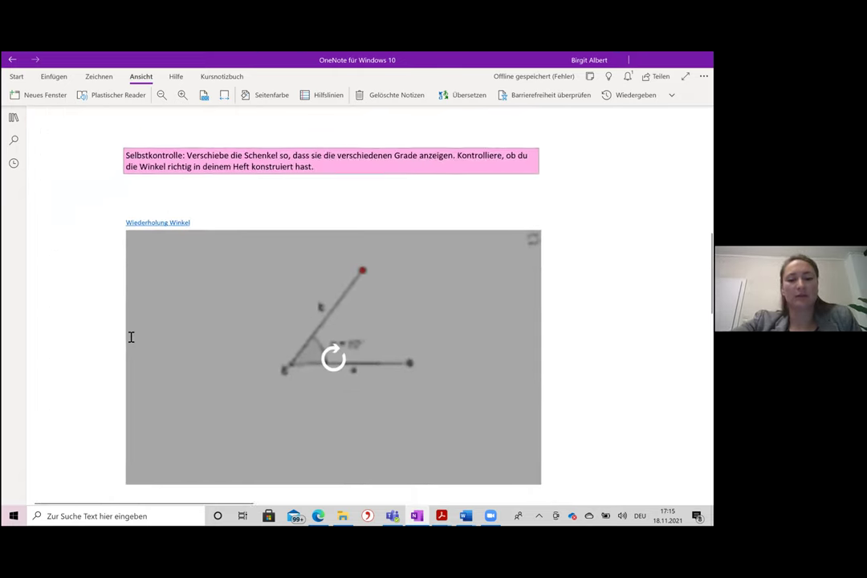
pyautogui.keyDown('ctrl'); pyautogui.scroll(-2, 131, 337); pyautogui.keyUp('ctrl')
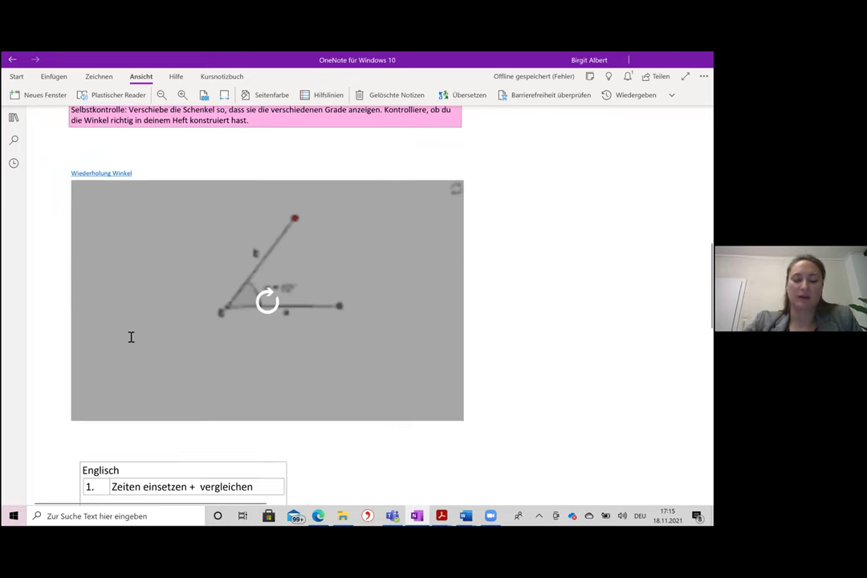
# Load the Wiederholung Winkel applet and swing its orange arm to 50°, the first angle in the Aufgabe table
pyautogui.click(267, 301)
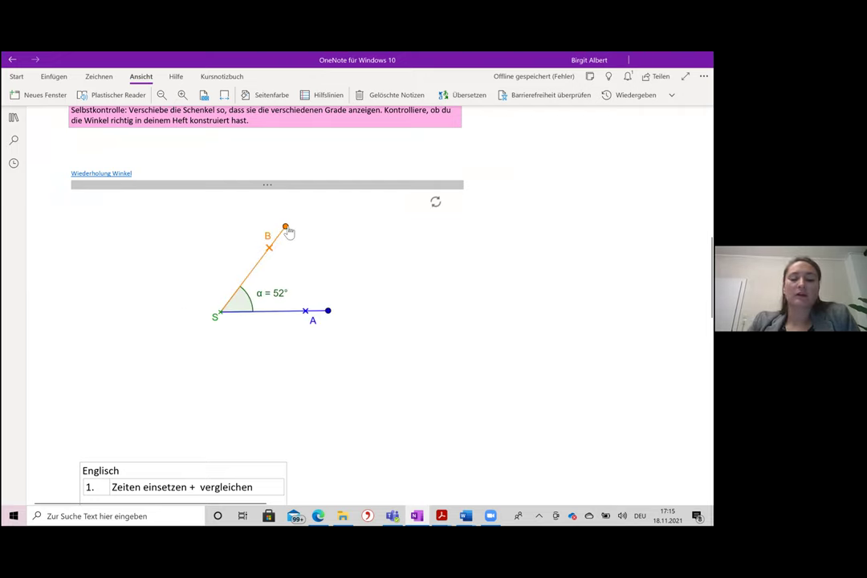
pyautogui.moveTo(285, 228); pyautogui.dragTo(237, 282)
pyautogui.scroll(3, 236, 283)
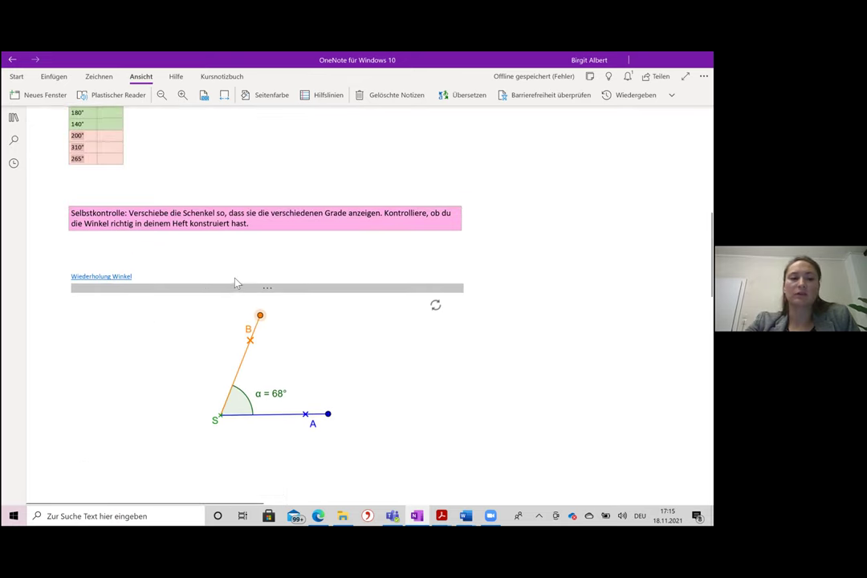
pyautogui.scroll(2, 236, 283)
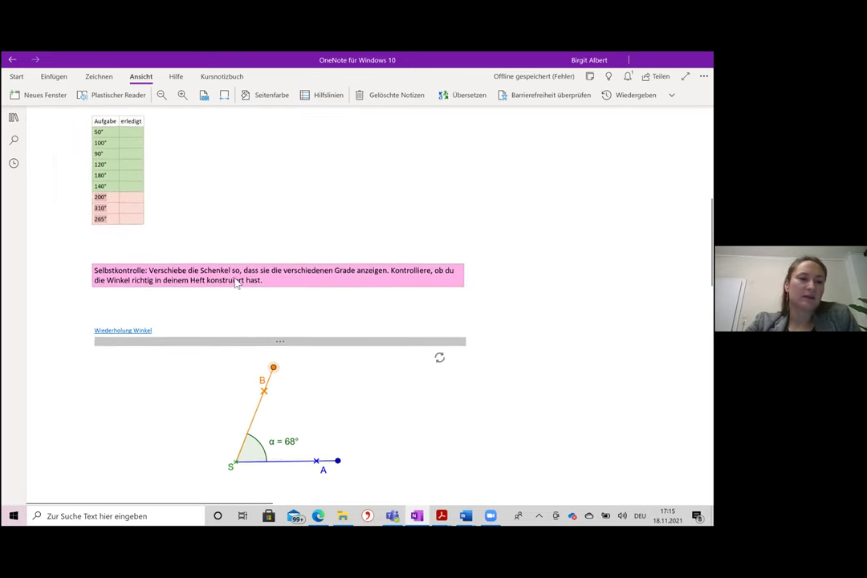
pyautogui.hscroll(1, 237, 283)
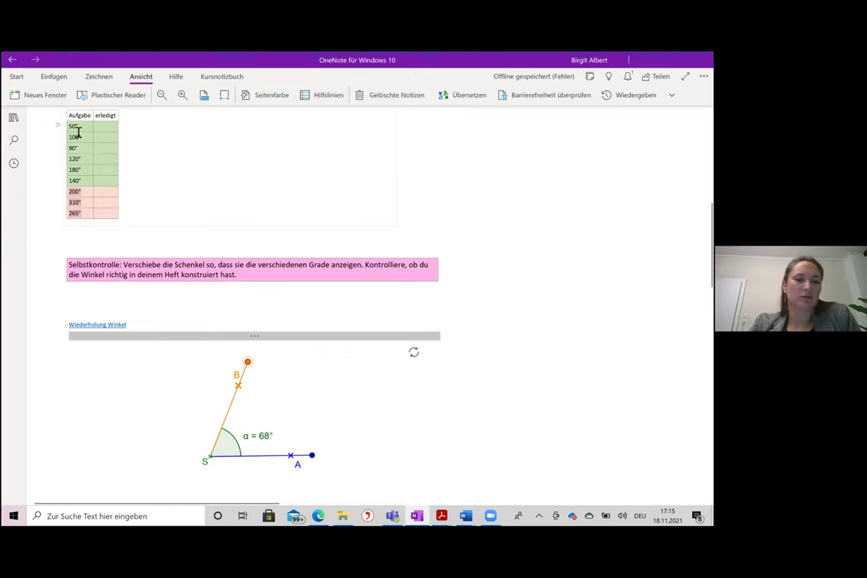
pyautogui.scroll(-3, 352, 370)
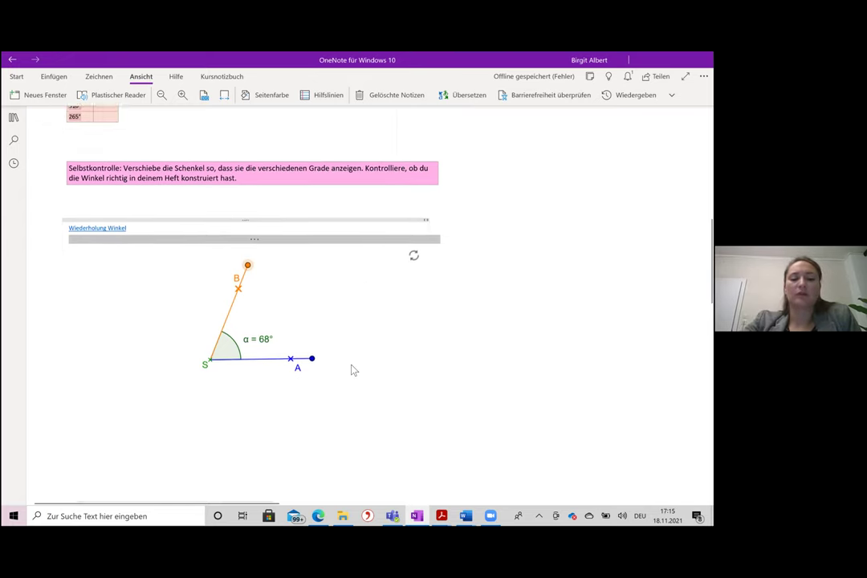
pyautogui.scroll(-1, 351, 369)
pyautogui.moveTo(251, 246); pyautogui.dragTo(274, 258)
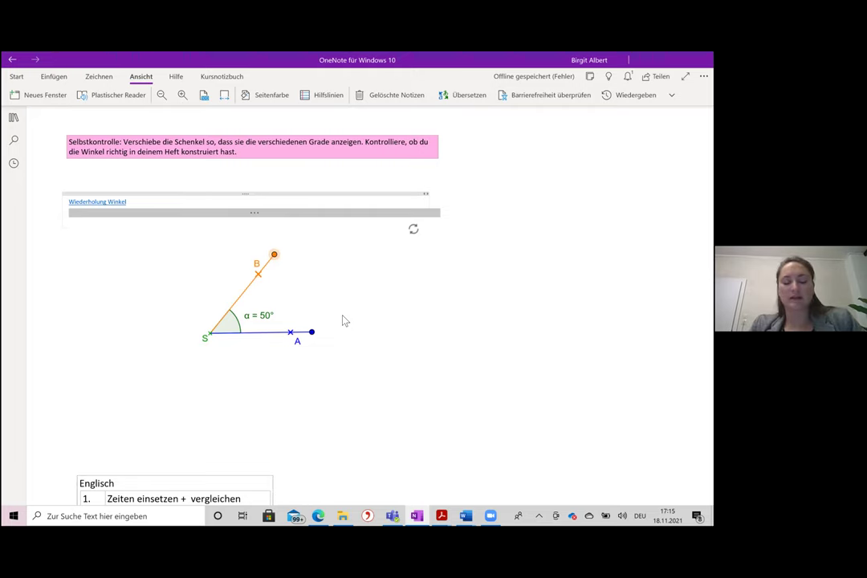
# Examine the photo beside the exercise that shows angles on a tablet next to angles drawn on paper
pyautogui.keyDown('ctrl'); pyautogui.scroll(-1, 343, 321); pyautogui.keyUp('ctrl')
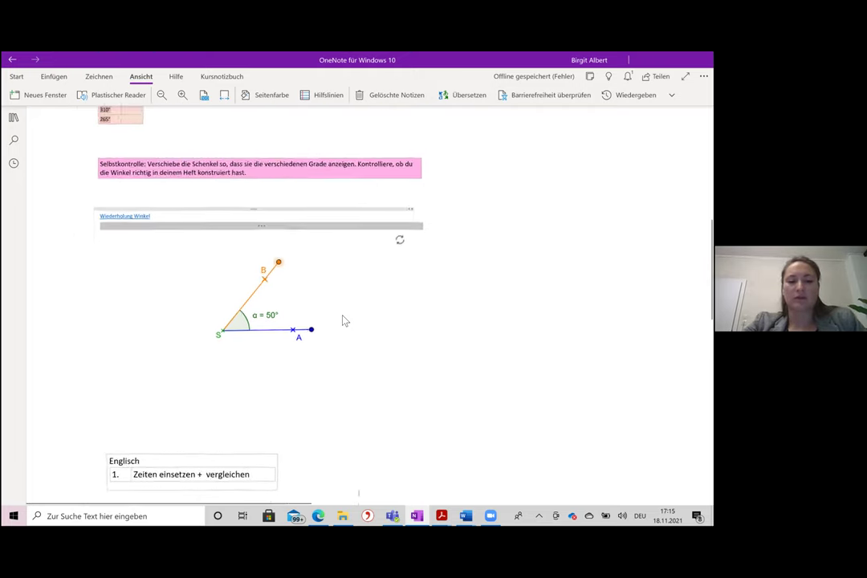
pyautogui.keyDown('ctrl'); pyautogui.scroll(-2, 343, 320); pyautogui.keyUp('ctrl')
pyautogui.keyDown('ctrl'); pyautogui.scroll(2, 343, 321); pyautogui.keyUp('ctrl')
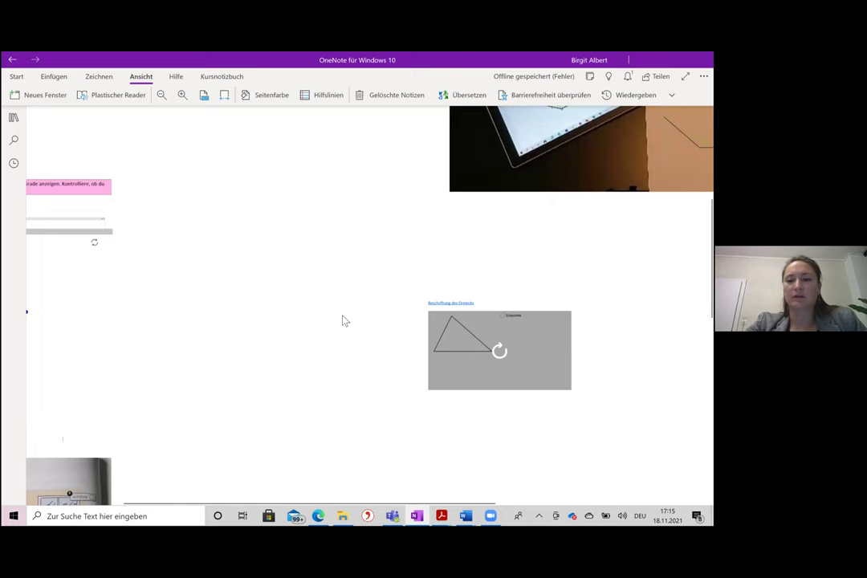
pyautogui.hscroll(3, 343, 320)
pyautogui.scroll(1, 343, 320)
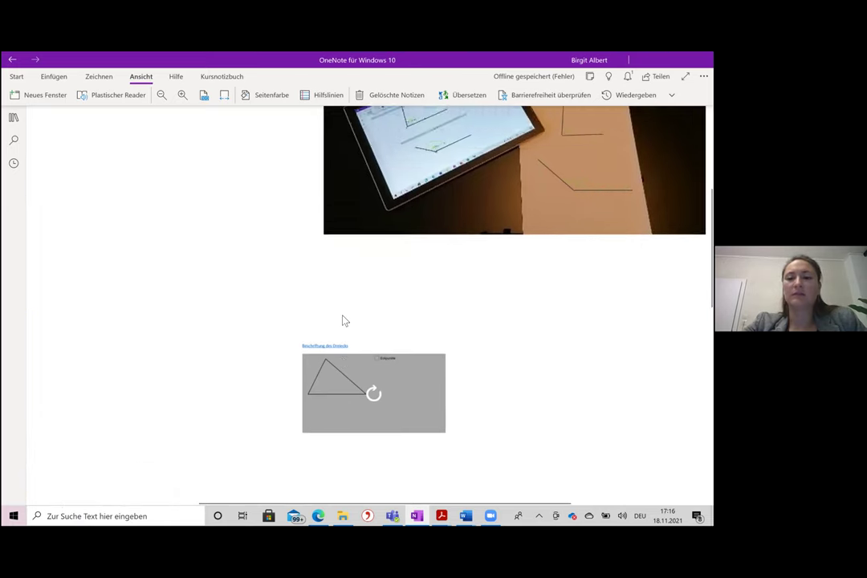
pyautogui.keyDown('ctrl'); pyautogui.scroll(2, 342, 320); pyautogui.keyUp('ctrl')
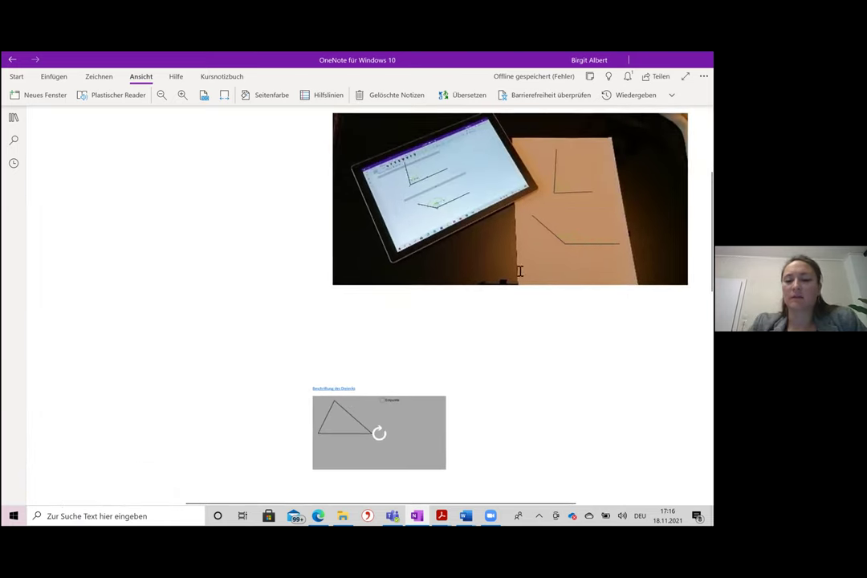
pyautogui.keyDown('ctrl'); pyautogui.scroll(3, 520, 271); pyautogui.keyUp('ctrl')
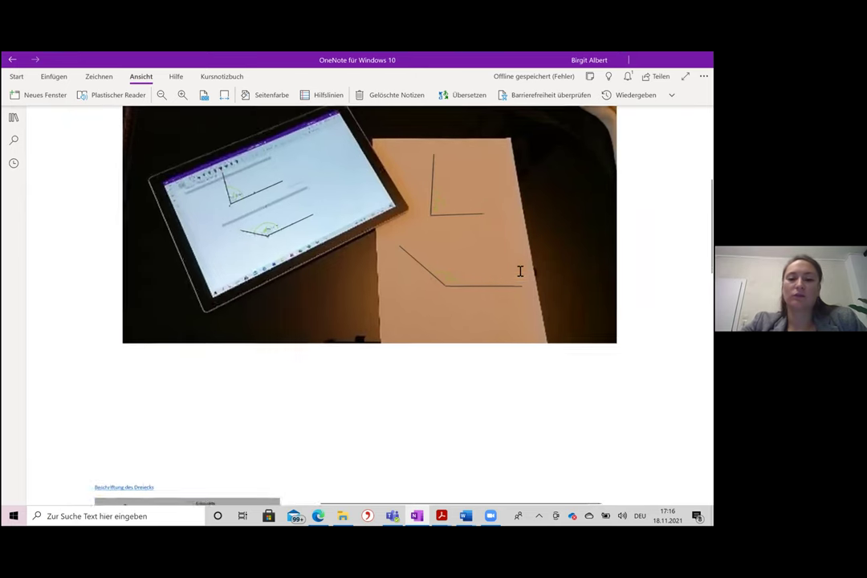
pyautogui.keyDown('ctrl'); pyautogui.scroll(1, 520, 271); pyautogui.keyUp('ctrl')
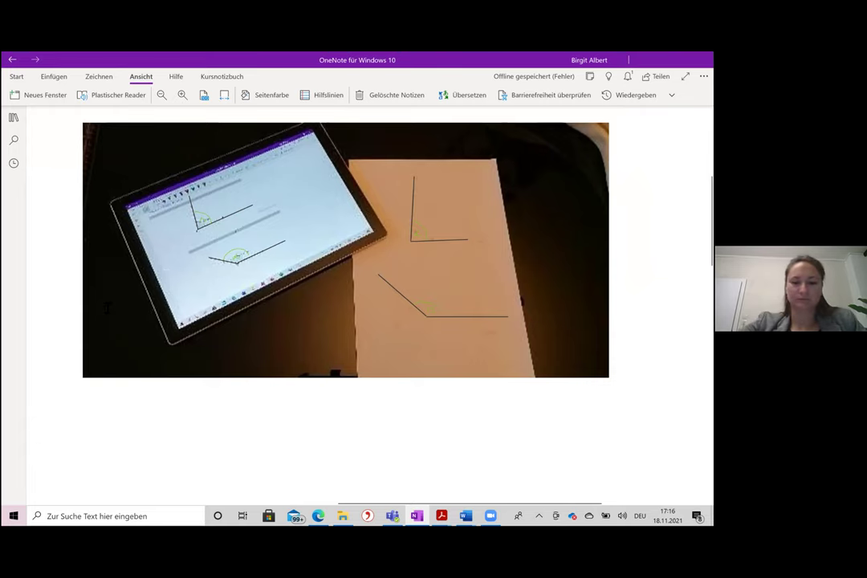
pyautogui.scroll(-2, 107, 308)
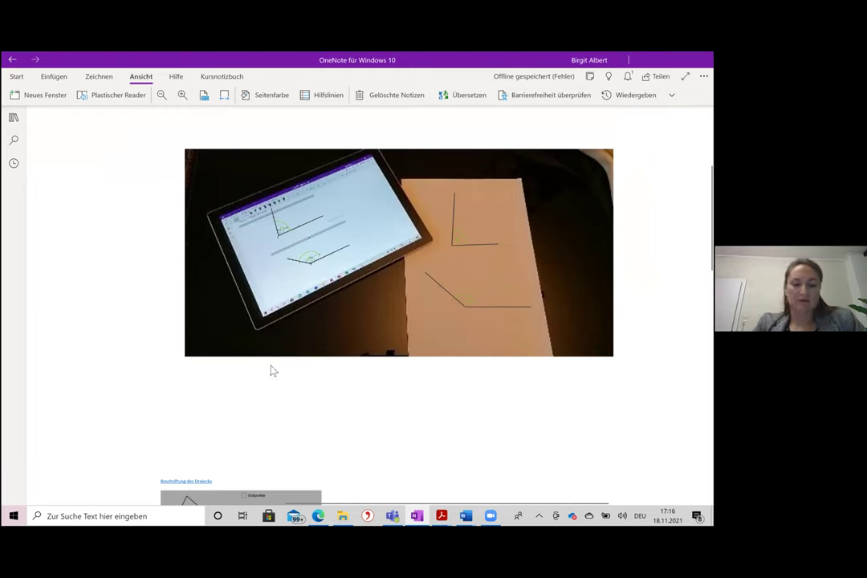
# Copy the full web address of the GeoGebra chapter Winkel from the browser and return to the OneNote page
pyautogui.hotkey('alt', 'Tab')
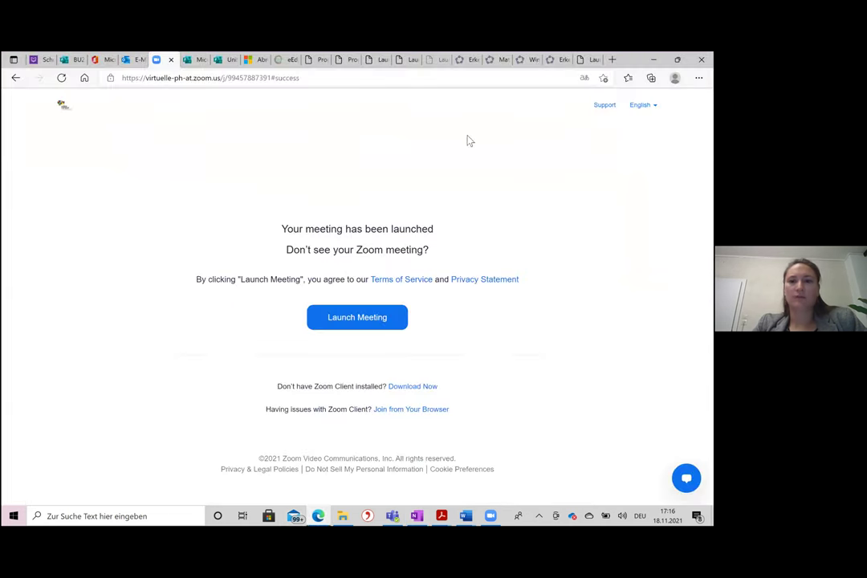
pyautogui.click(527, 61)
pyautogui.click(305, 77)
pyautogui.hotkey('ctrl', 'shift', 'Left')
pyautogui.hotkey('ctrl', 'shift', 'Left')
pyautogui.hotkey('ctrl', 'shift', 'Left')
pyautogui.hotkey('ctrl', 'shift', 'Left')
pyautogui.hotkey('ctrl', 'shift', 'Left')
pyautogui.hotkey('ctrl', 'shift', 'Left')
pyautogui.hotkey('ctrl', 'shift', 'Left')
pyautogui.hotkey('ctrl', 'shift', 'Left')
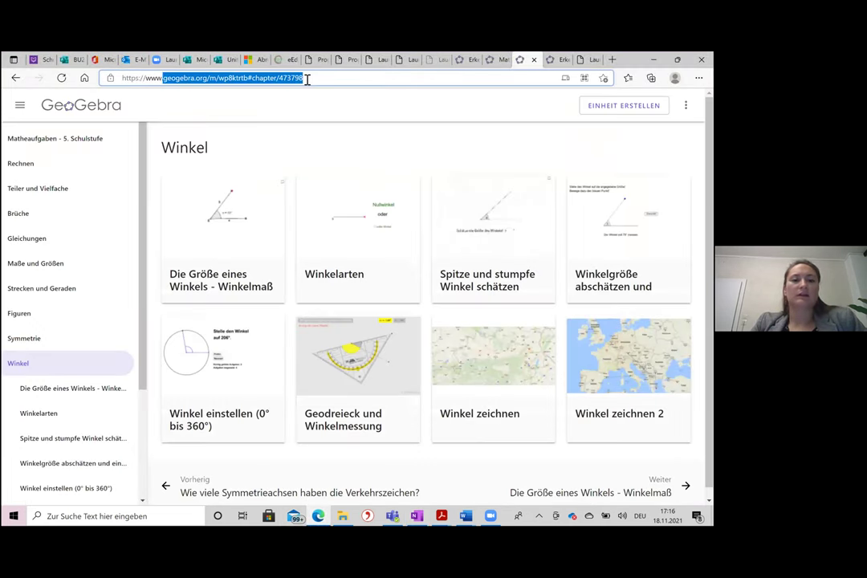
pyautogui.hotkey('ctrl', 'shift', 'Left')
pyautogui.hotkey('ctrl', 'shift', 'Left')
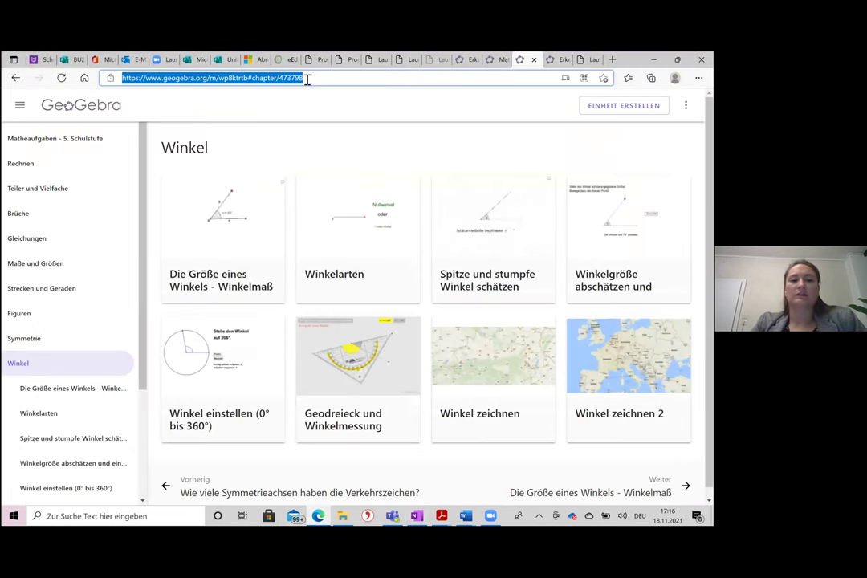
pyautogui.rightClick(161, 80)
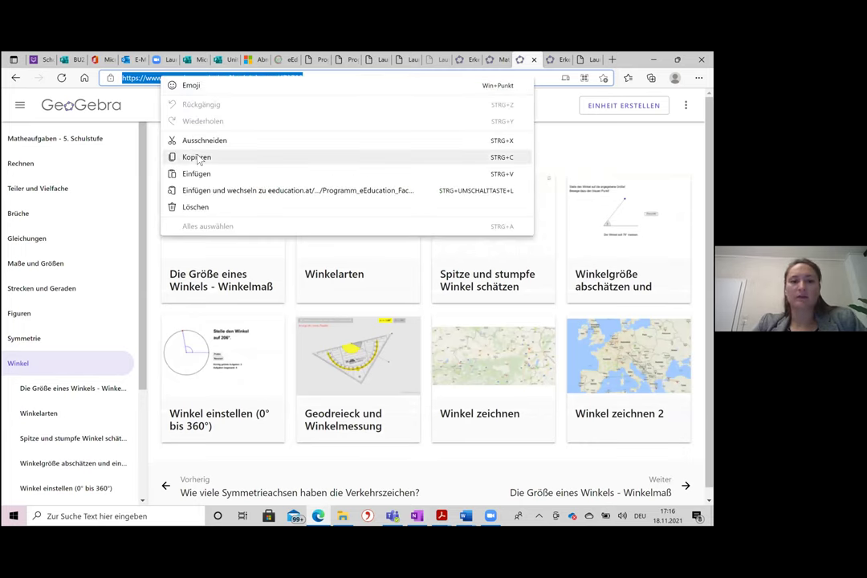
pyautogui.click(196, 157)
pyautogui.click(418, 516)
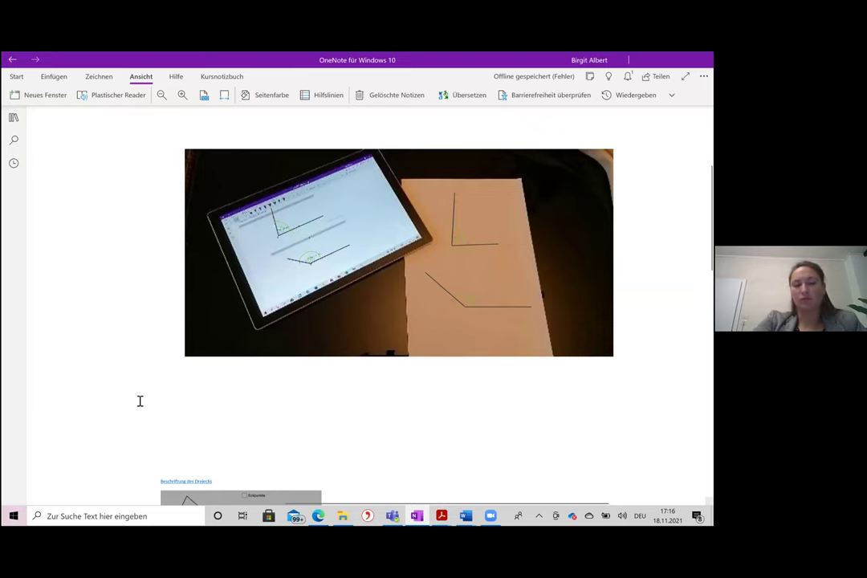
# Paste the copied GeoGebra link into the empty area between the angle exercise and the tablet photo
pyautogui.hscroll(-3, 140, 401)
pyautogui.hscroll(-2, 140, 402)
pyautogui.scroll(-2, 143, 402)
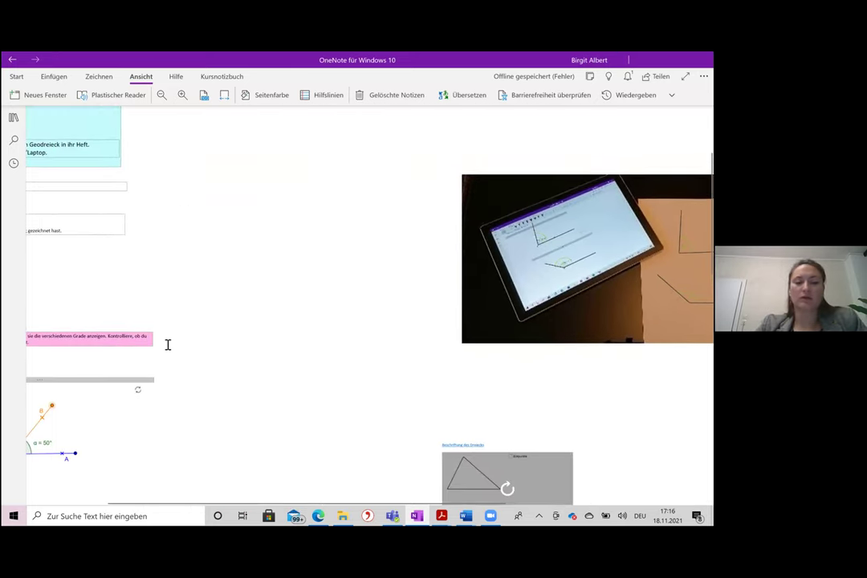
pyautogui.rightClick(224, 256)
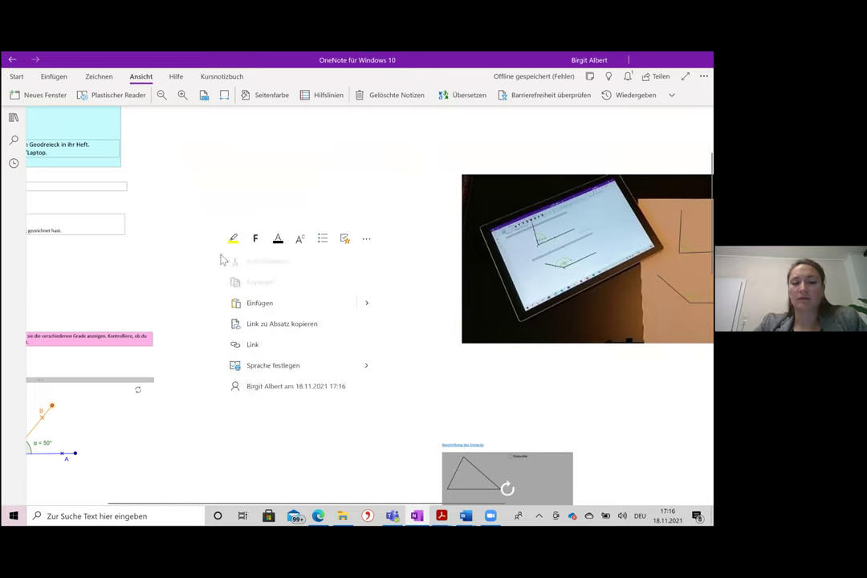
pyautogui.click(269, 305)
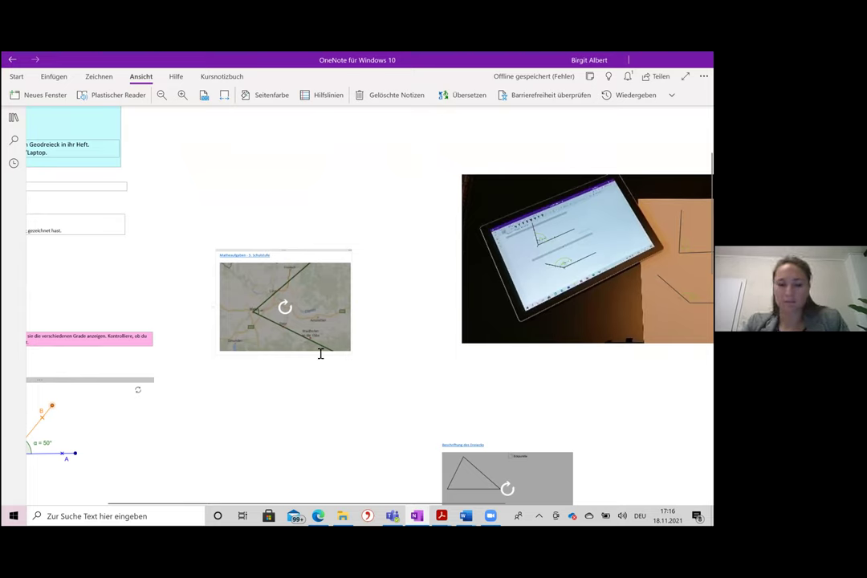
# Examine the Englisch exercise Zeiten einsetzen + vergleichen with the photographed Vocabulary Classroom page
pyautogui.keyDown('ctrl'); pyautogui.scroll(-5, 320, 353); pyautogui.keyUp('ctrl')
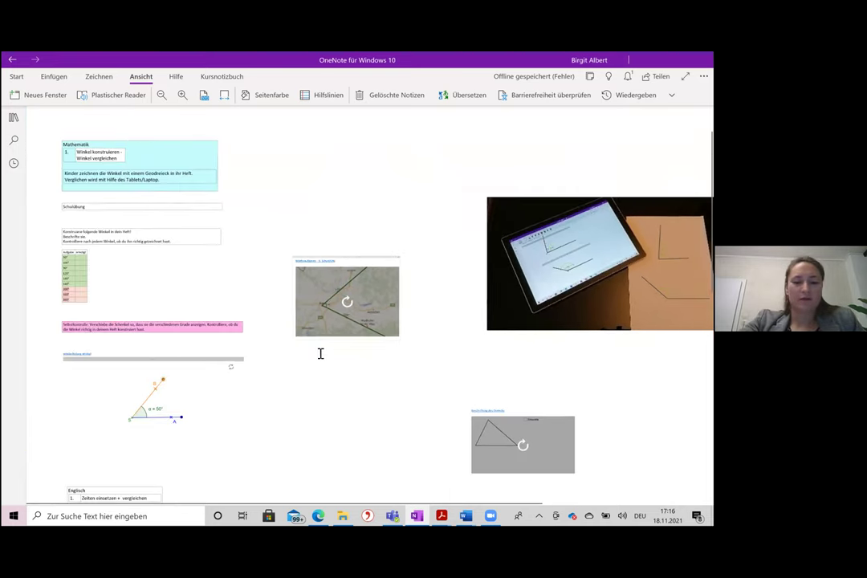
pyautogui.scroll(-1, 320, 354)
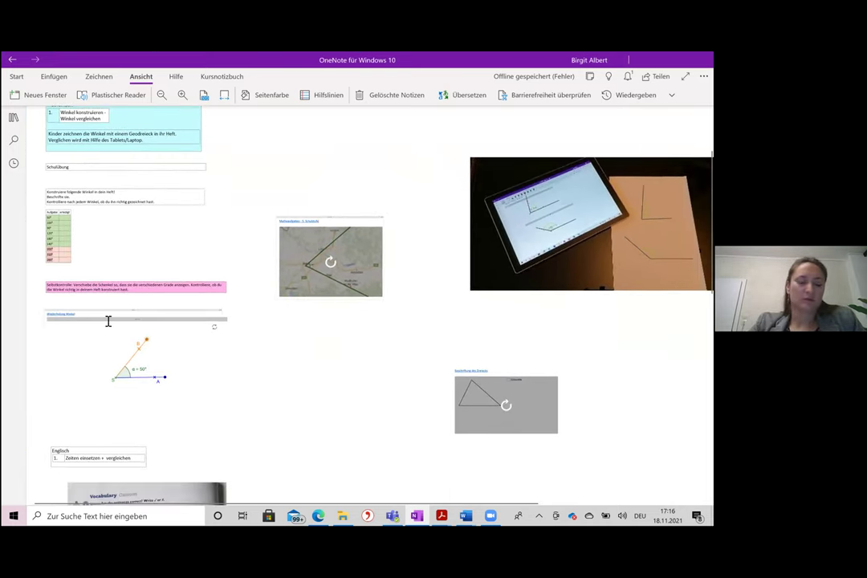
pyautogui.scroll(-5, 108, 321)
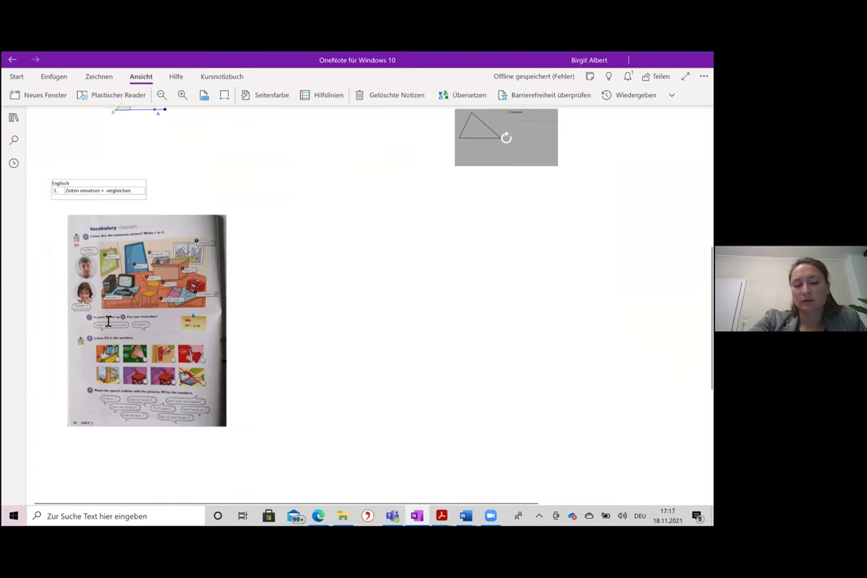
pyautogui.keyDown('ctrl'); pyautogui.scroll(1, 108, 321); pyautogui.keyUp('ctrl')
pyautogui.keyDown('ctrl'); pyautogui.scroll(3, 109, 322); pyautogui.keyUp('ctrl')
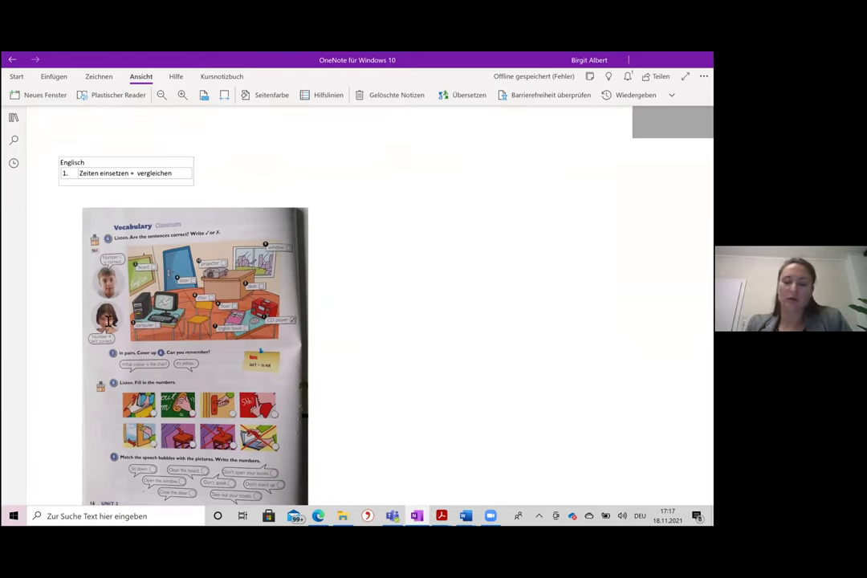
pyautogui.keyDown('ctrl'); pyautogui.scroll(3, 108, 321); pyautogui.keyUp('ctrl')
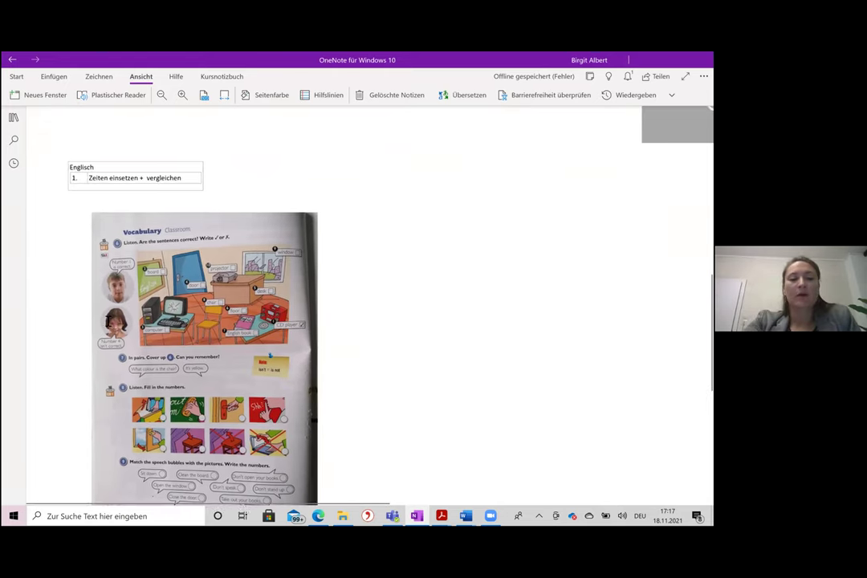
pyautogui.keyDown('ctrl'); pyautogui.scroll(-1, 109, 321); pyautogui.keyUp('ctrl')
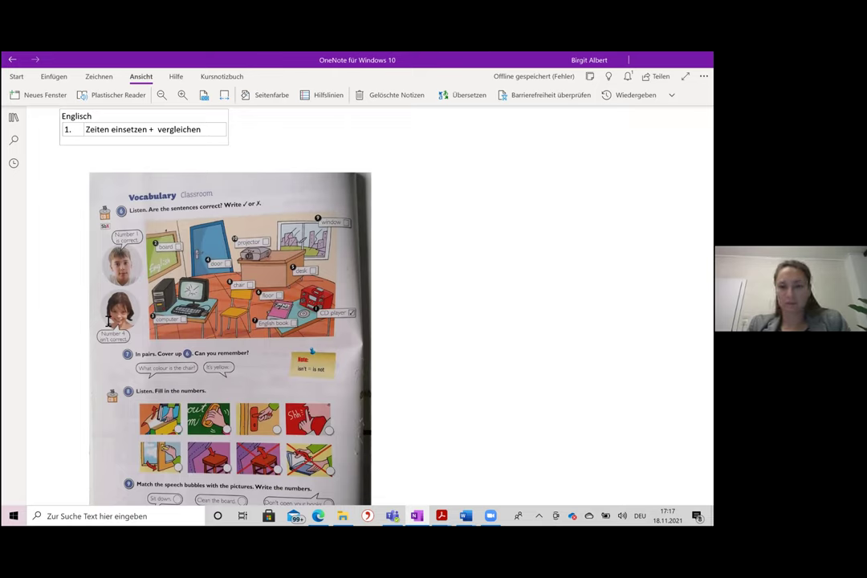
# Open the QR-Code page of the current section and hide the notebook navigation
pyautogui.click(14, 118)
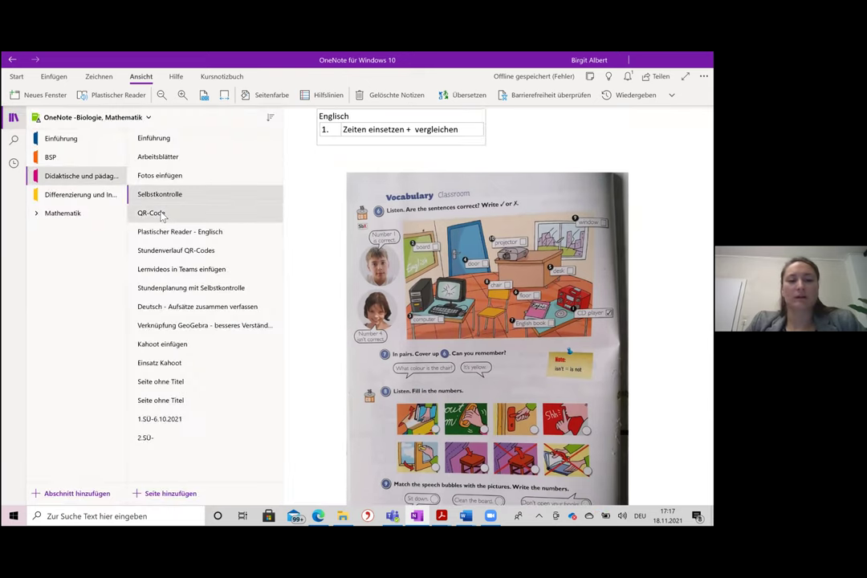
pyautogui.press('Down')
pyautogui.click(14, 118)
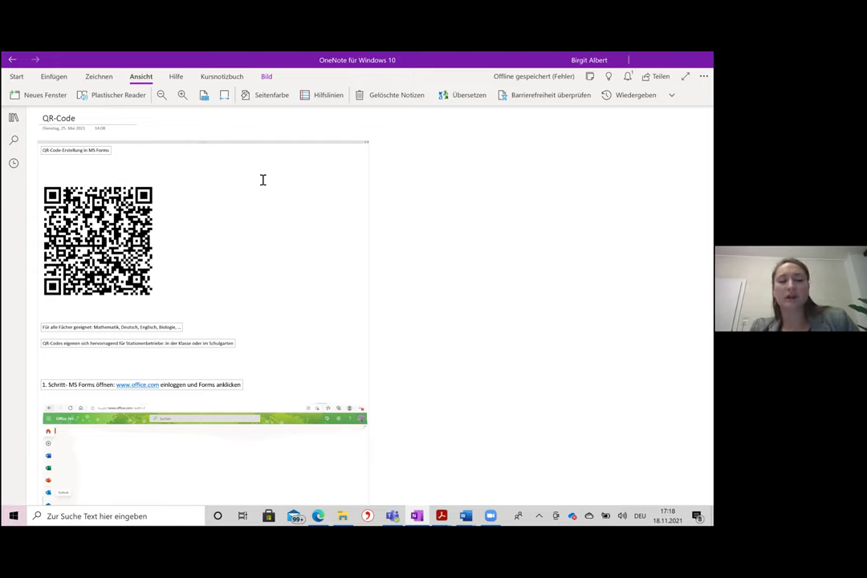
# Examine the QR-Code page, from the MS Forms instructions down to the photos of codes placed in the garden and on the windowsill
pyautogui.scroll(3, 263, 180)
pyautogui.scroll(4, 263, 180)
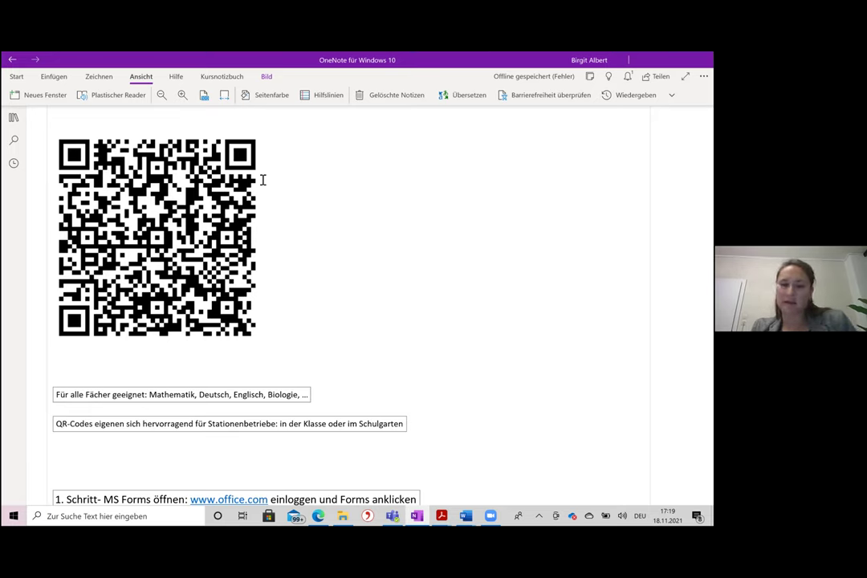
pyautogui.scroll(-1, 262, 180)
pyautogui.scroll(-1, 263, 180)
pyautogui.scroll(-2, 262, 180)
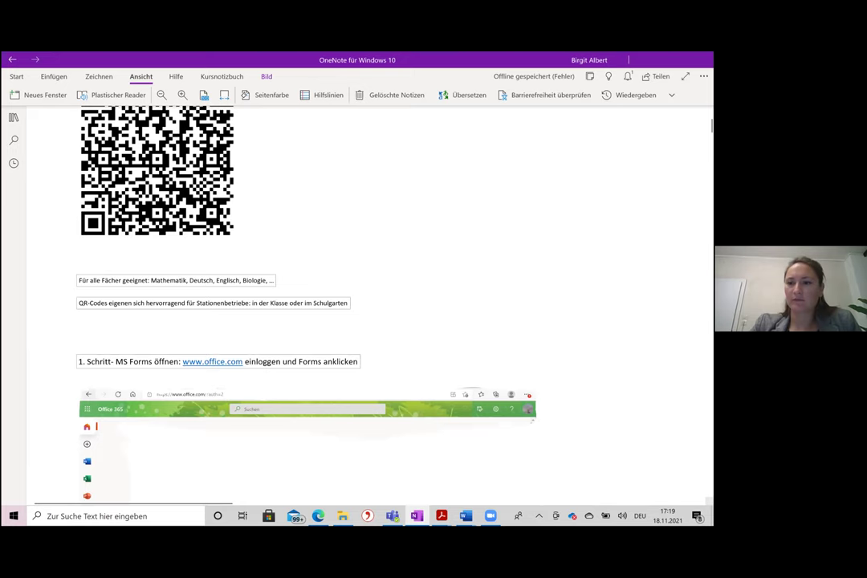
pyautogui.moveTo(709, 124); pyautogui.dragTo(709, 304)
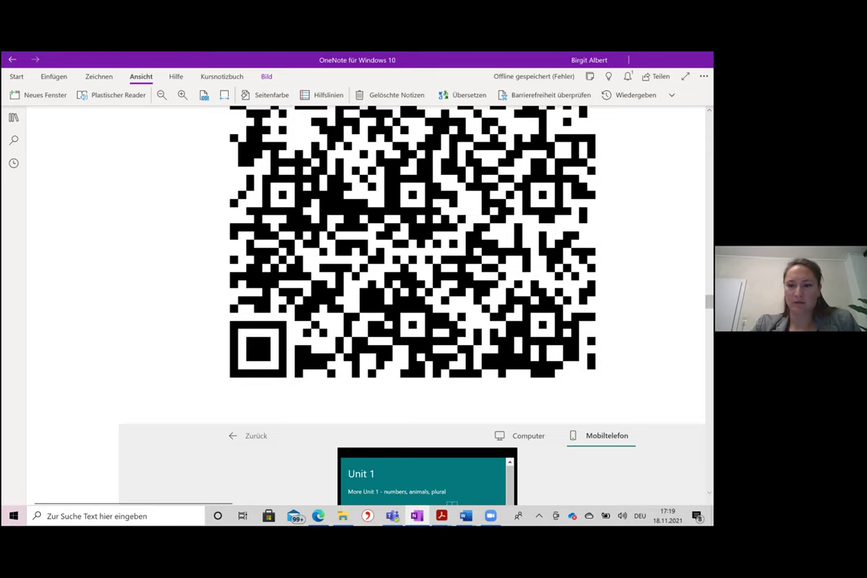
pyautogui.scroll(-10, 598, 254)
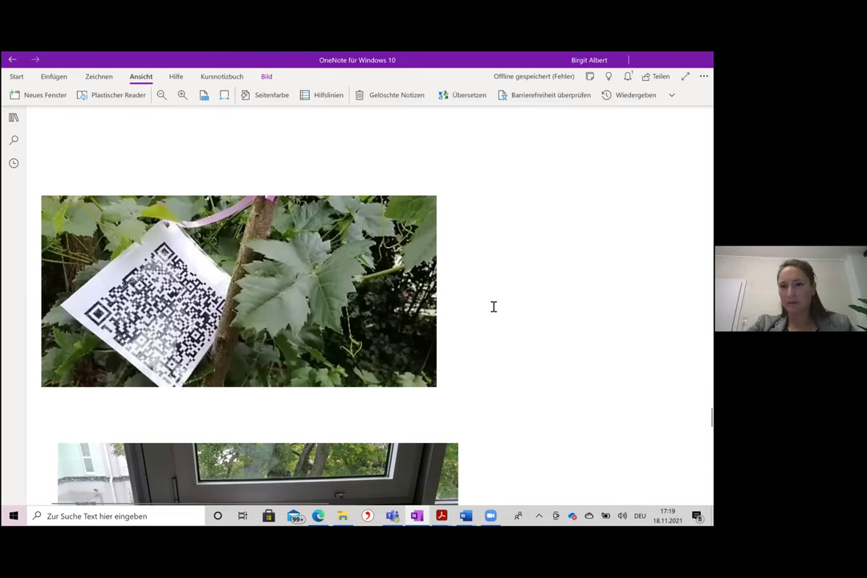
pyautogui.scroll(1, 494, 307)
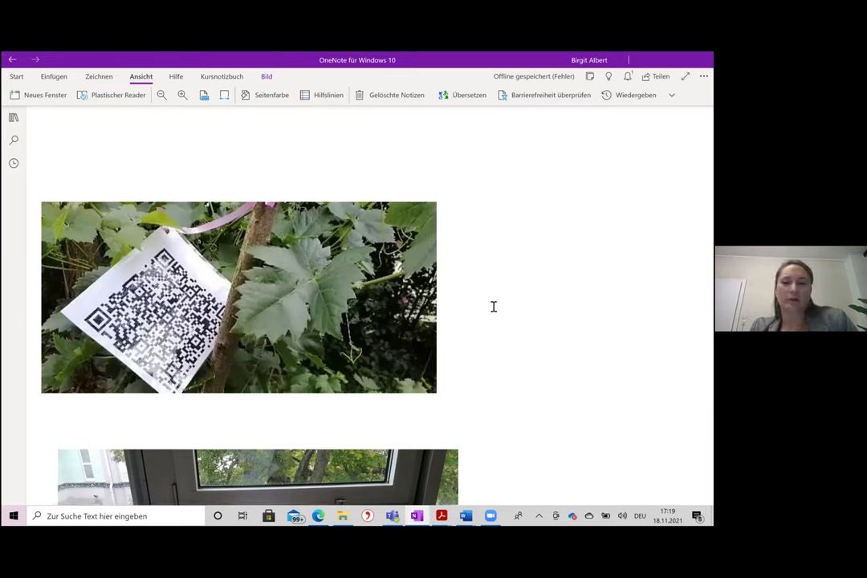
pyautogui.scroll(-5, 494, 307)
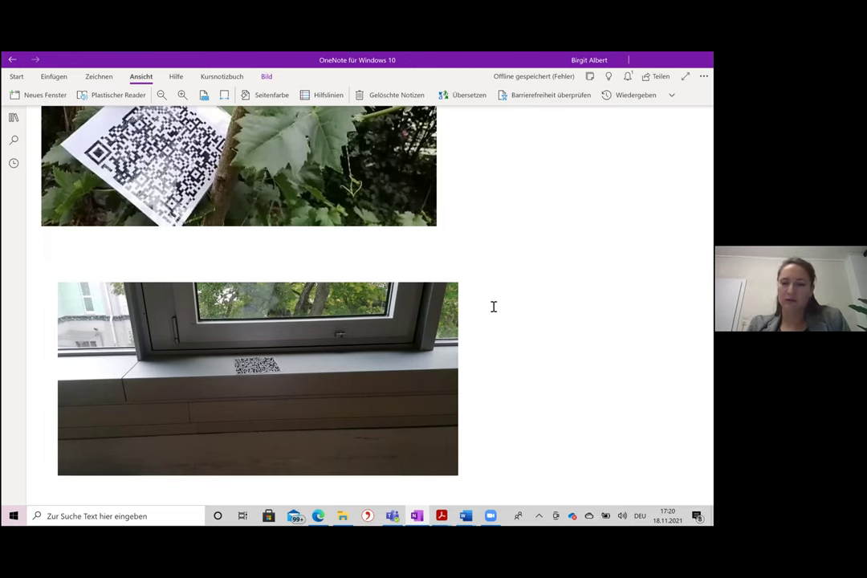
pyautogui.keyDown('ctrl'); pyautogui.scroll(-2, 494, 307); pyautogui.keyUp('ctrl')
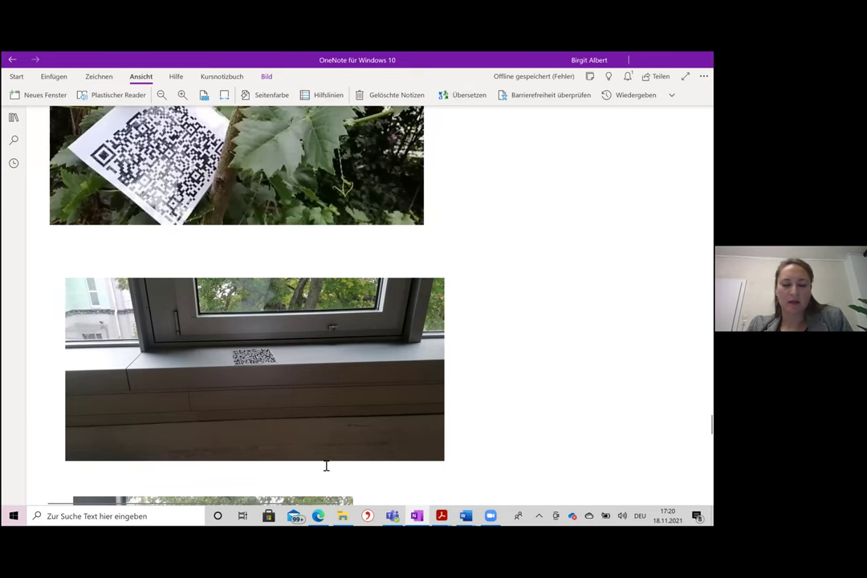
# Switch to the browser, bring up the phone preview of the Unit 1 form and try its immersive reader, choosing the first listed account
pyautogui.click(318, 515)
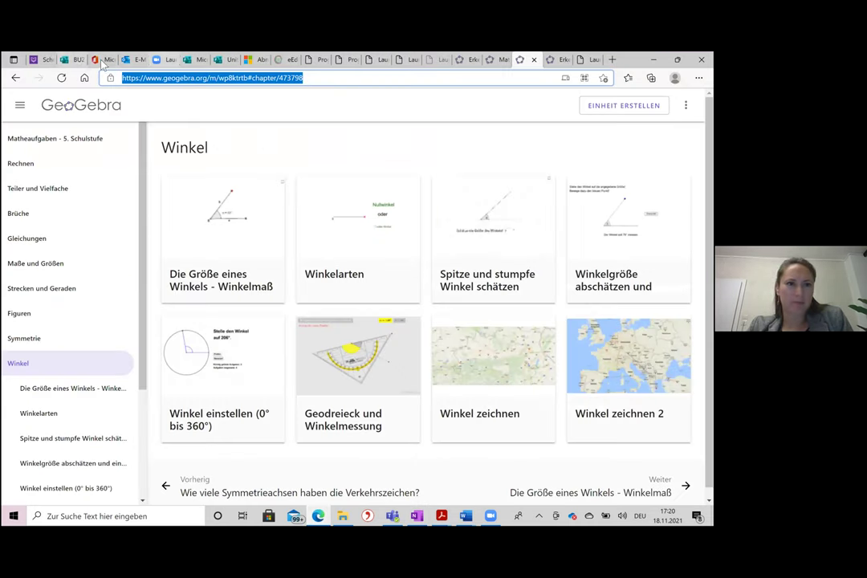
pyautogui.click(73, 59)
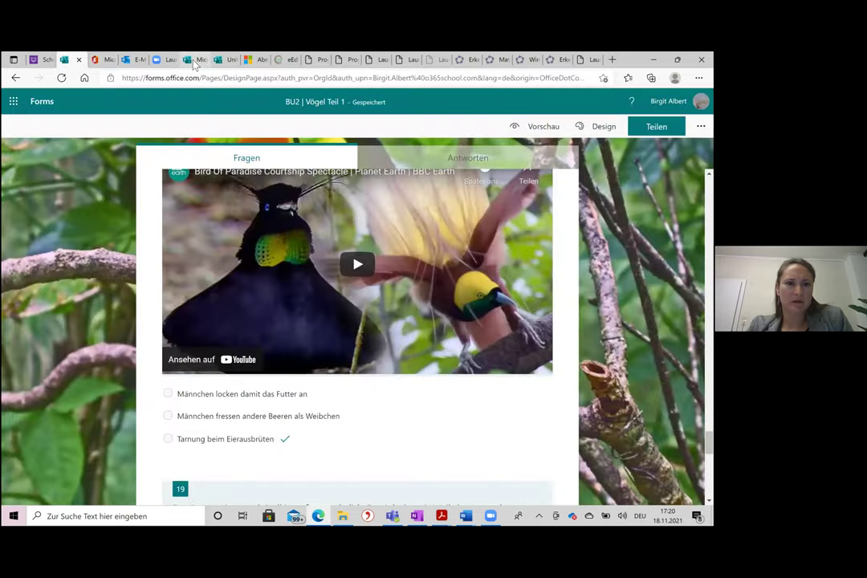
pyautogui.click(193, 60)
pyautogui.click(218, 60)
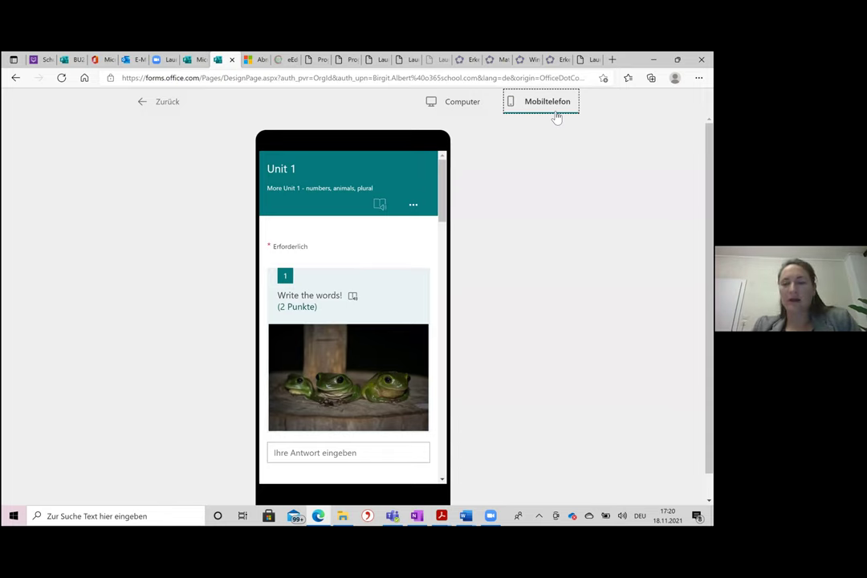
pyautogui.click(381, 207)
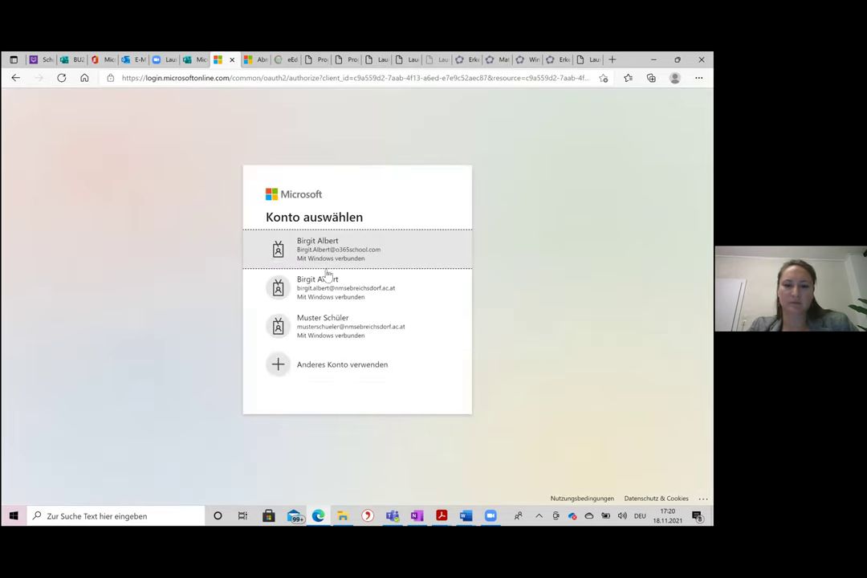
pyautogui.click(347, 253)
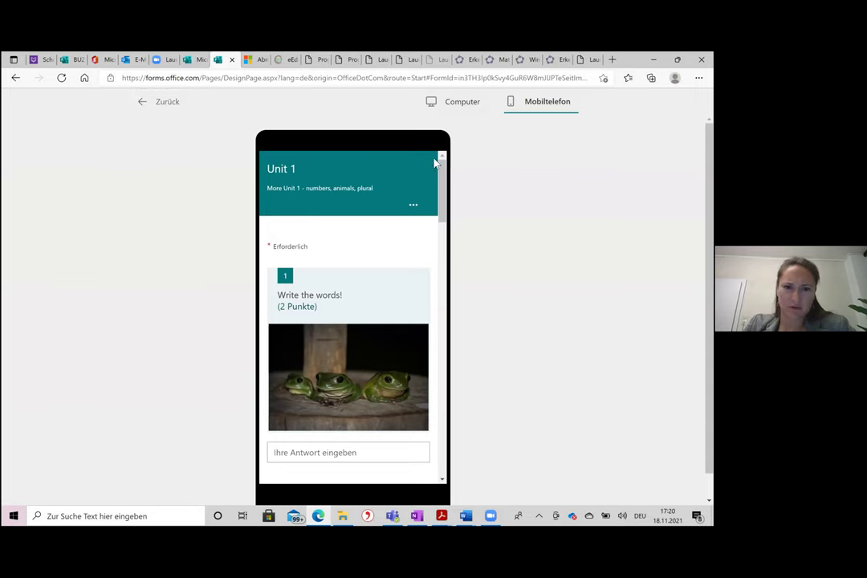
# Look through the Unit 1 quiz in the phone preview, from the first question down to Absenden
pyautogui.scroll(-3, 448, 181)
pyautogui.scroll(3, 450, 178)
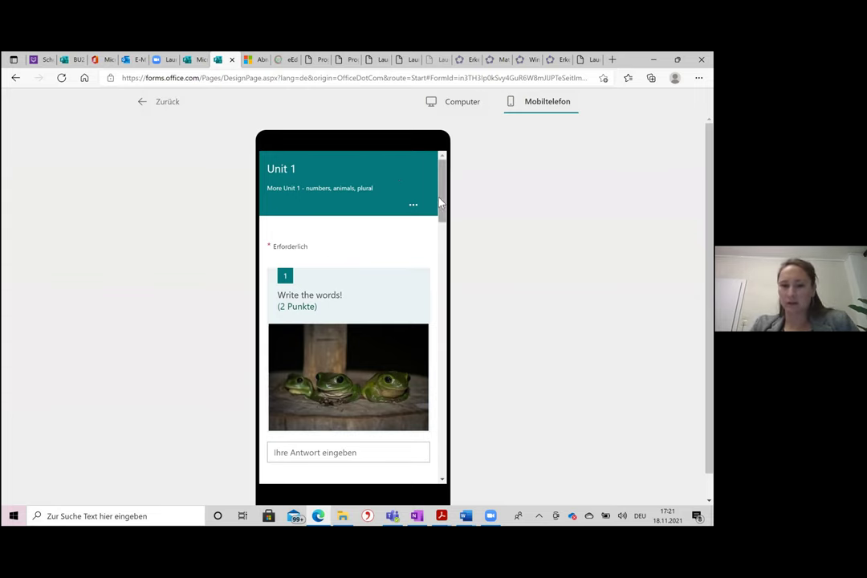
pyautogui.moveTo(440, 204); pyautogui.dragTo(446, 214)
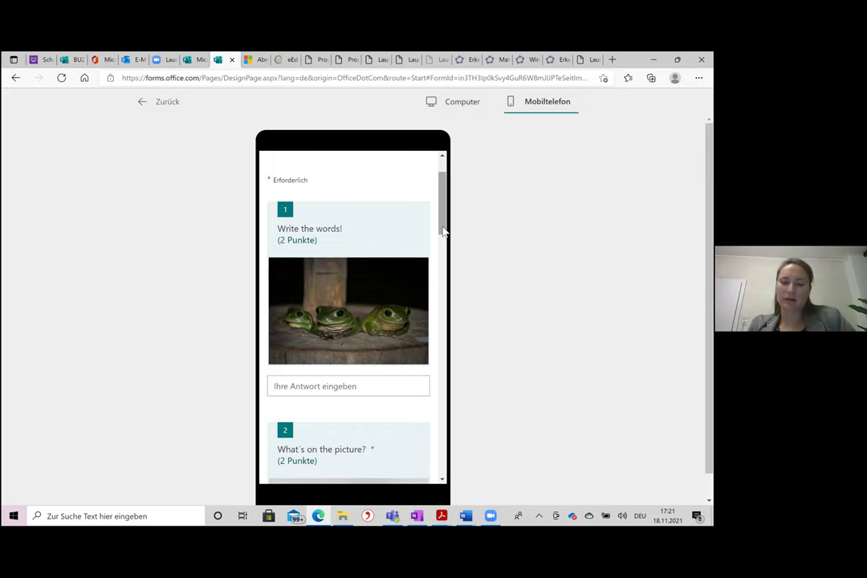
pyautogui.moveTo(443, 231); pyautogui.dragTo(426, 445)
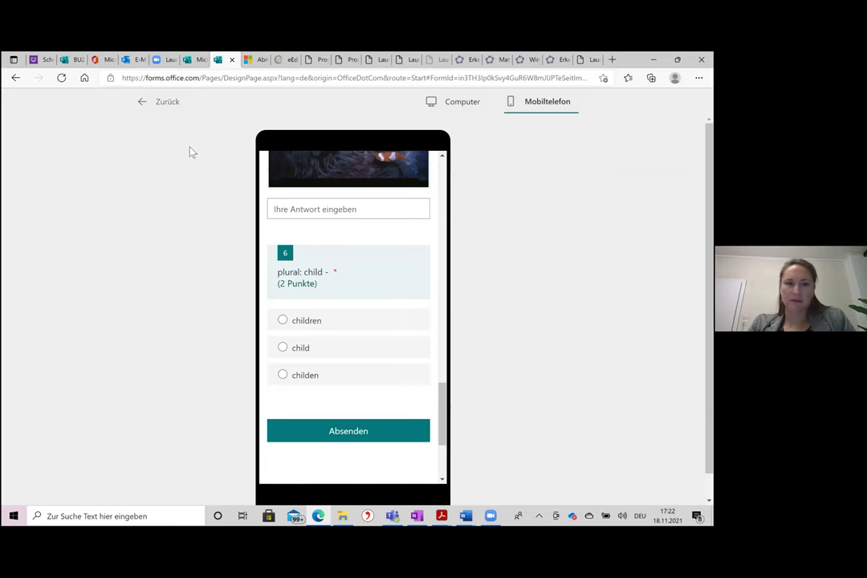
# Bring up the form BU2 | Vögel Teil 1 and view question 18 with its Bird Of Paradise video
pyautogui.click(74, 65)
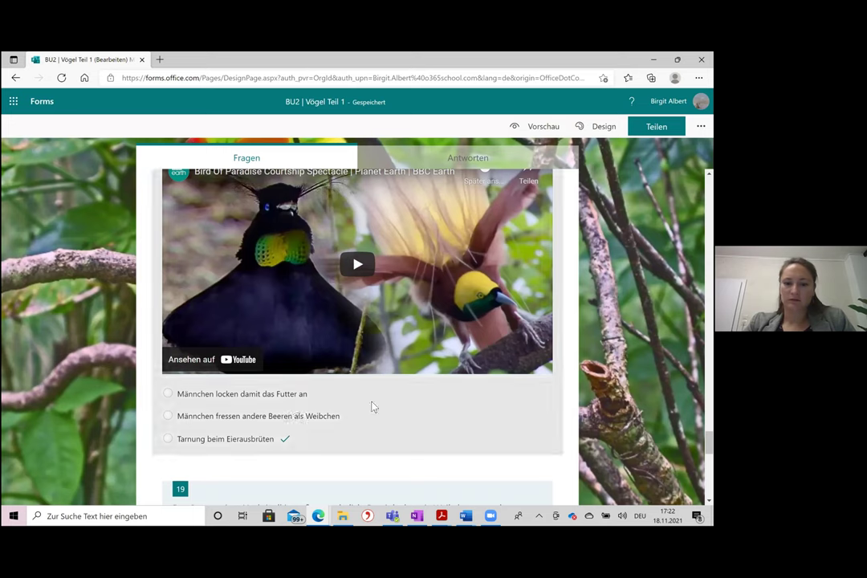
pyautogui.scroll(2, 518, 411)
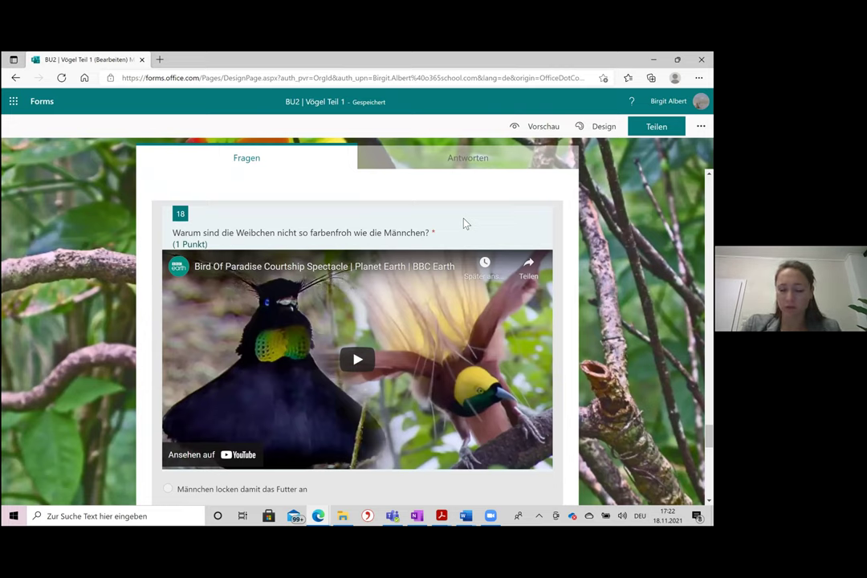
pyautogui.scroll(-2, 464, 224)
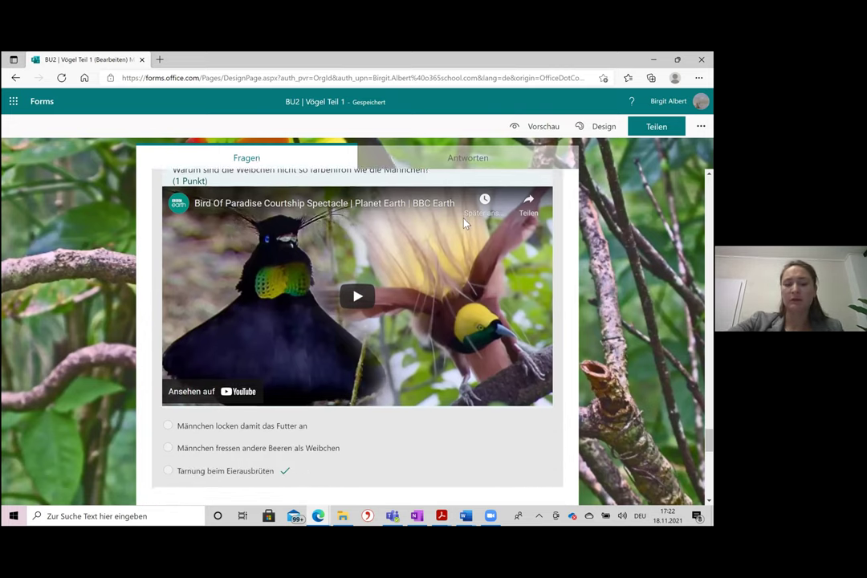
pyautogui.scroll(1, 463, 223)
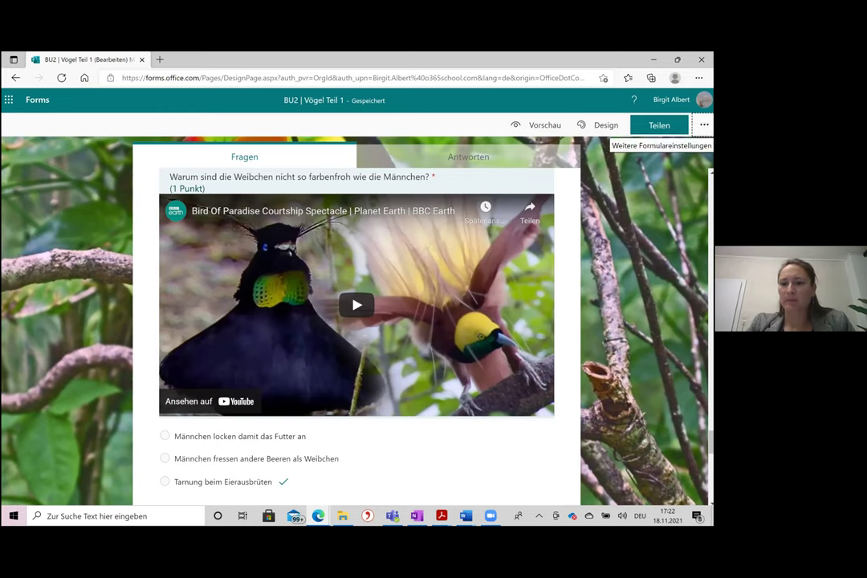
# Open the settings of the form BU2 | Vögel Teil 1 and review the quiz, respondent, answer and thank-you message options
pyautogui.click(704, 124)
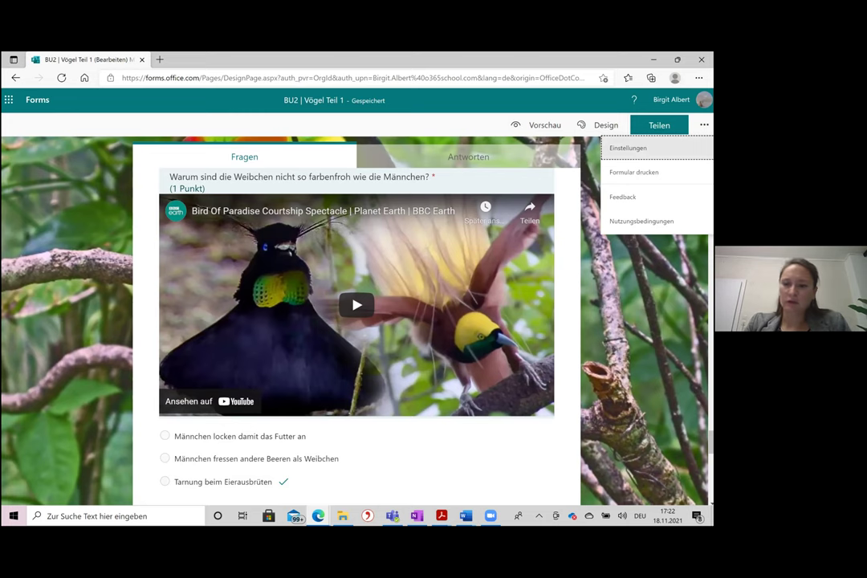
pyautogui.press('Return')
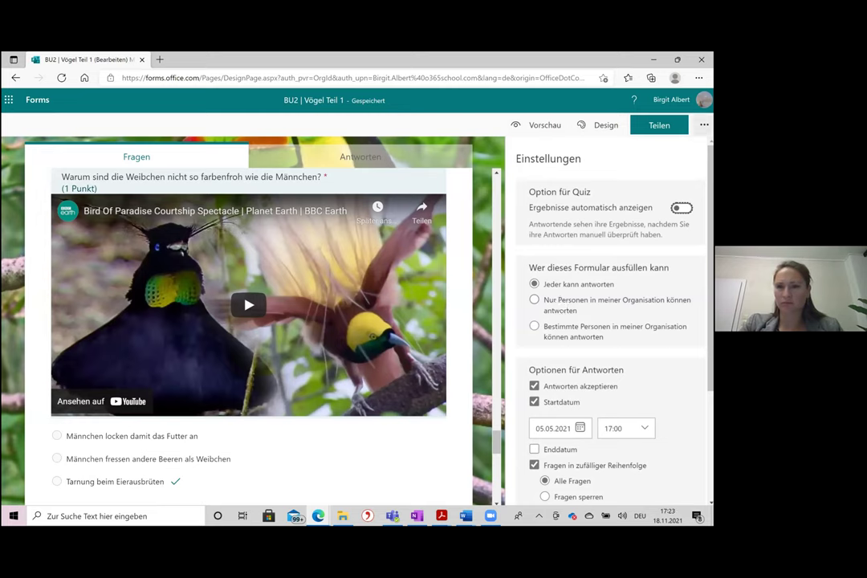
pyautogui.scroll(-1, 610, 321)
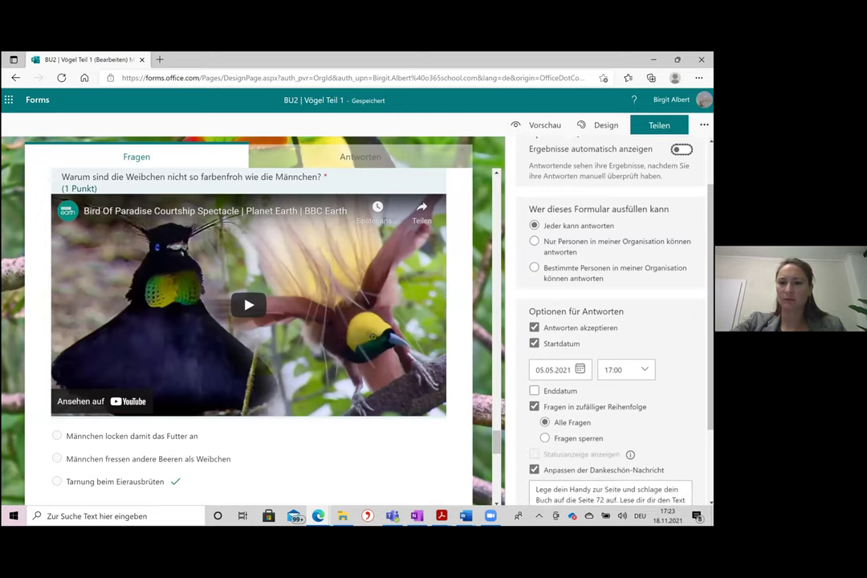
pyautogui.scroll(-1, 610, 321)
pyautogui.scroll(2, 610, 322)
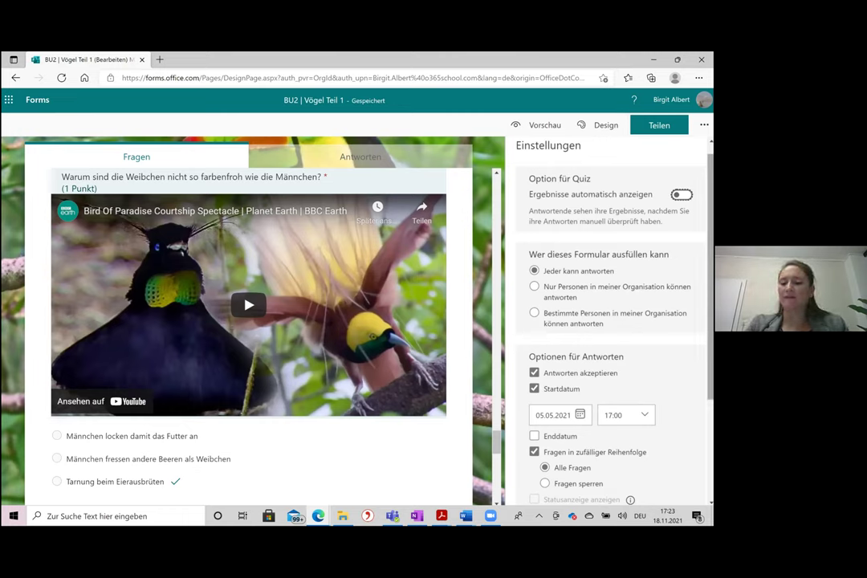
pyautogui.scroll(-3, 611, 321)
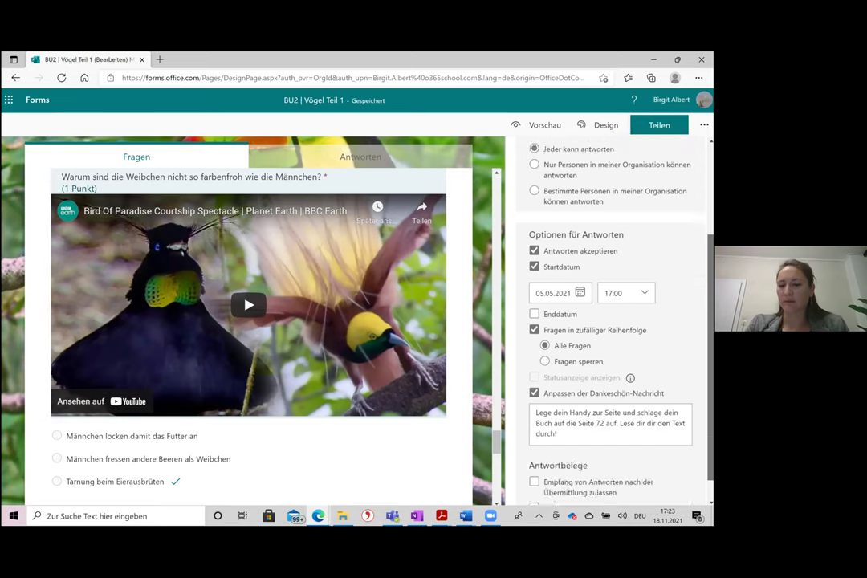
# Review the remaining settings of the form BU2 | Vögel Teil 1, check its print dialog without printing and return to the form editor
pyautogui.scroll(-1, 610, 321)
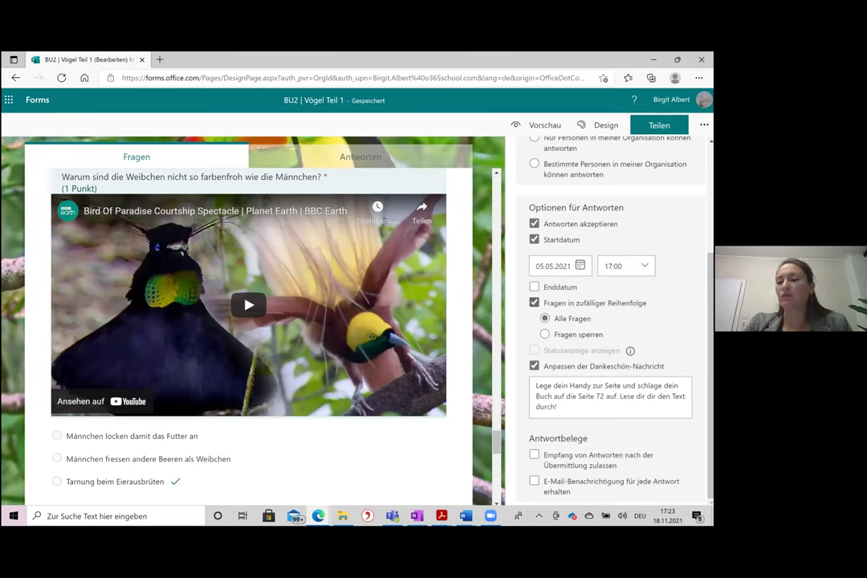
pyautogui.scroll(2, 610, 321)
pyautogui.scroll(2, 610, 322)
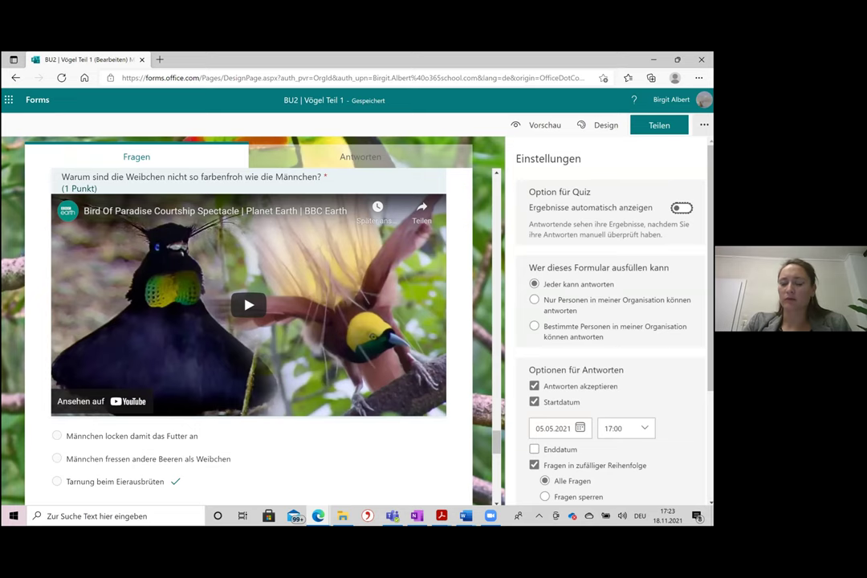
pyautogui.click(704, 124)
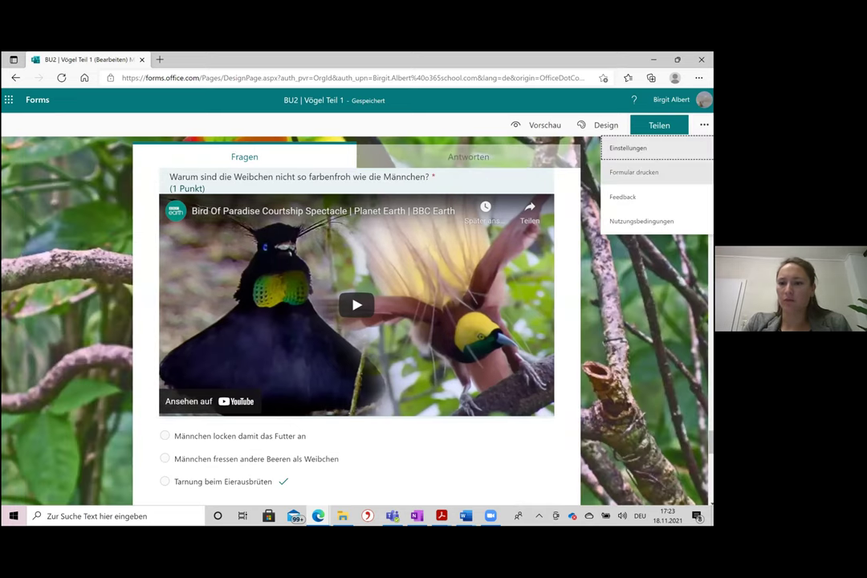
pyautogui.click(634, 172)
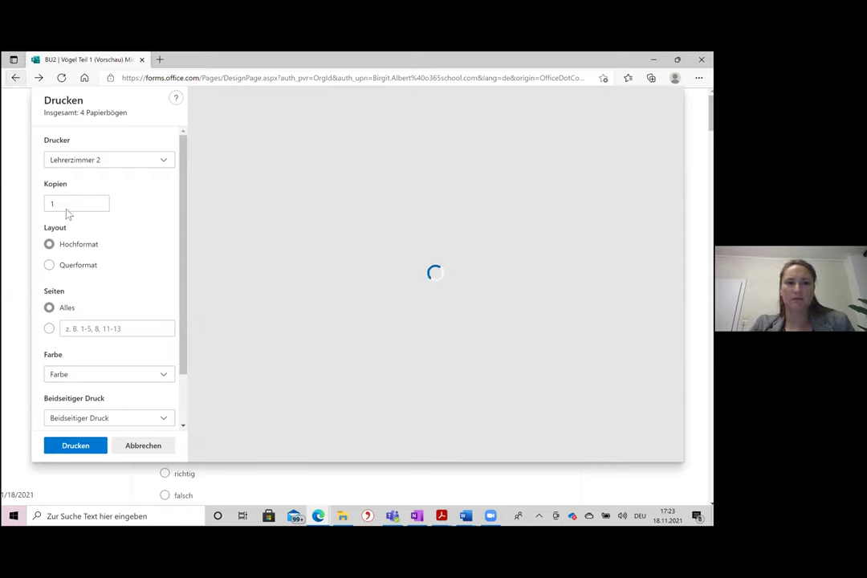
pyautogui.click(15, 78)
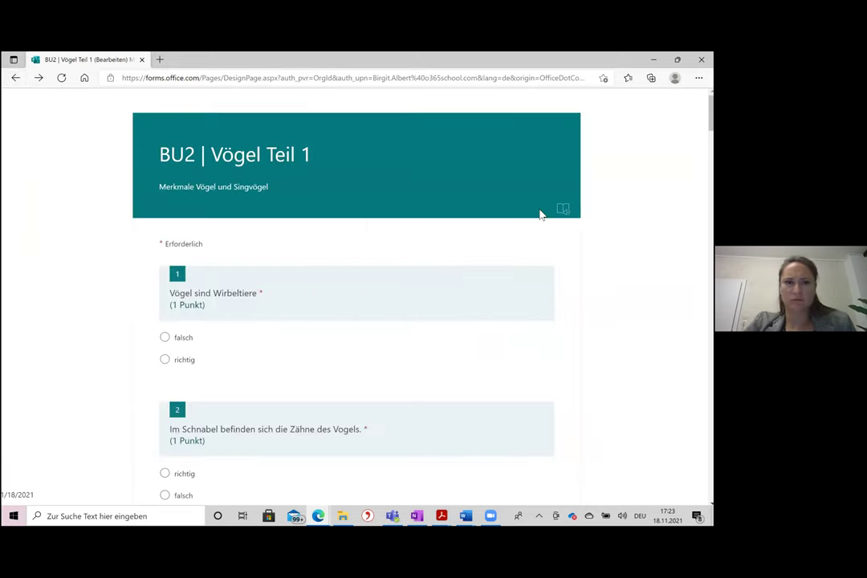
pyautogui.click(15, 78)
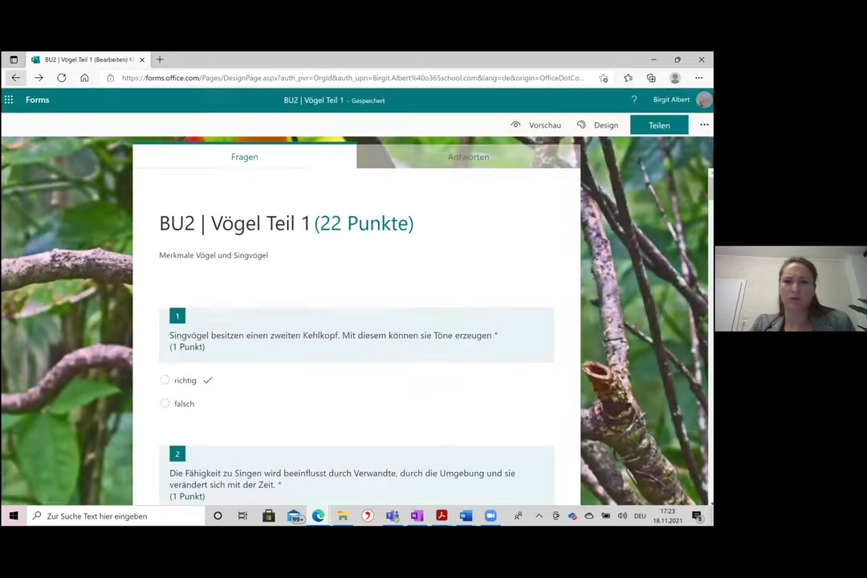
# Reopen BU2 | Vögel Teil 1 from the forms overview and download the QR code for its responses
pyautogui.click(16, 78)
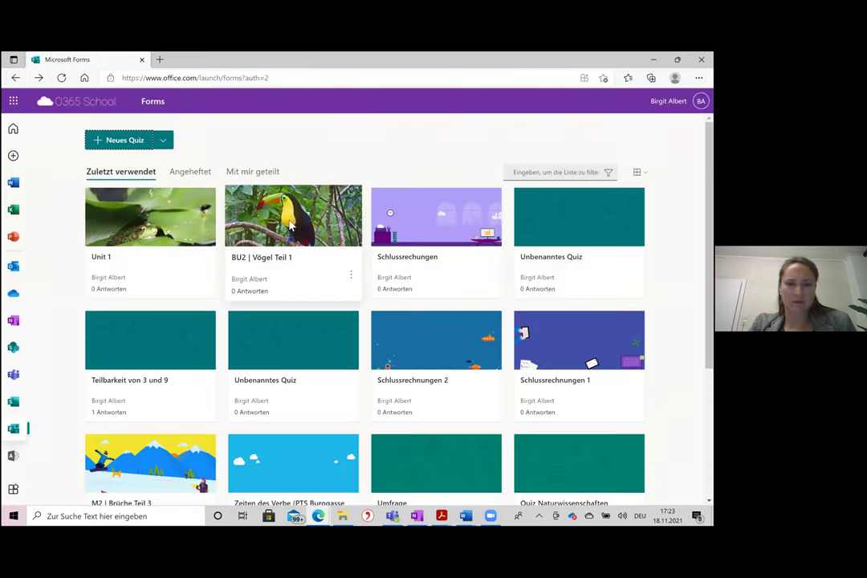
pyautogui.click(292, 226)
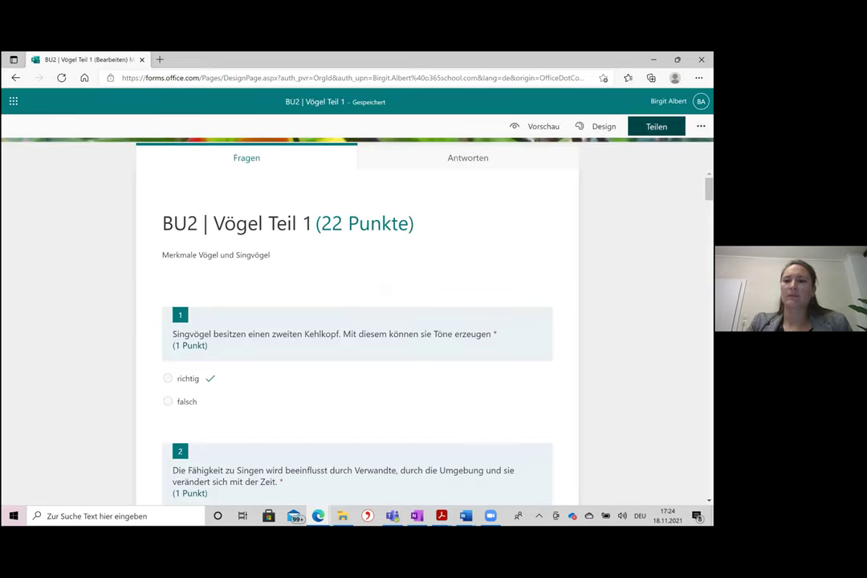
pyautogui.click(656, 126)
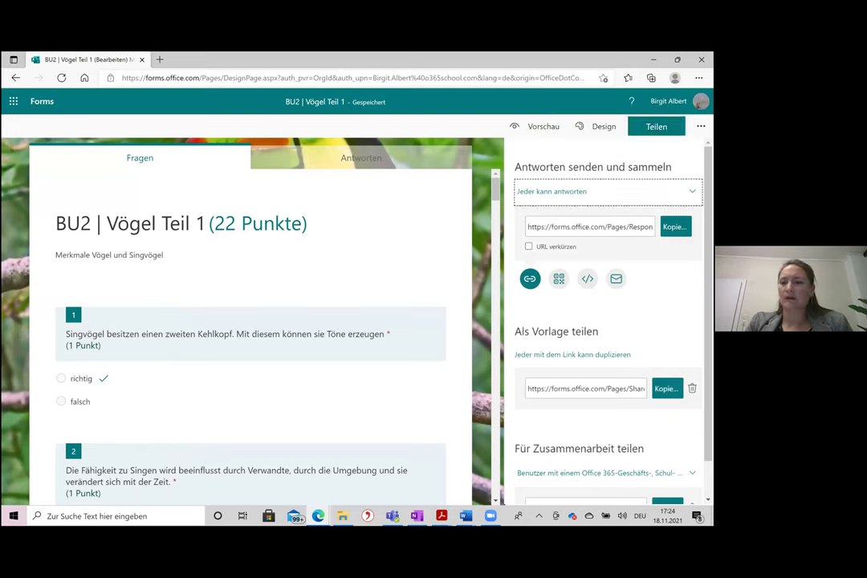
pyautogui.click(563, 284)
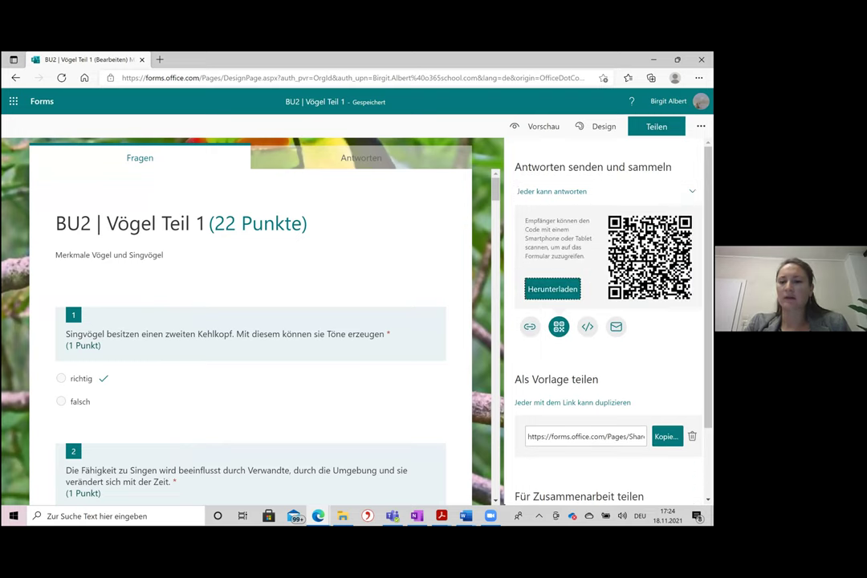
pyautogui.click(553, 290)
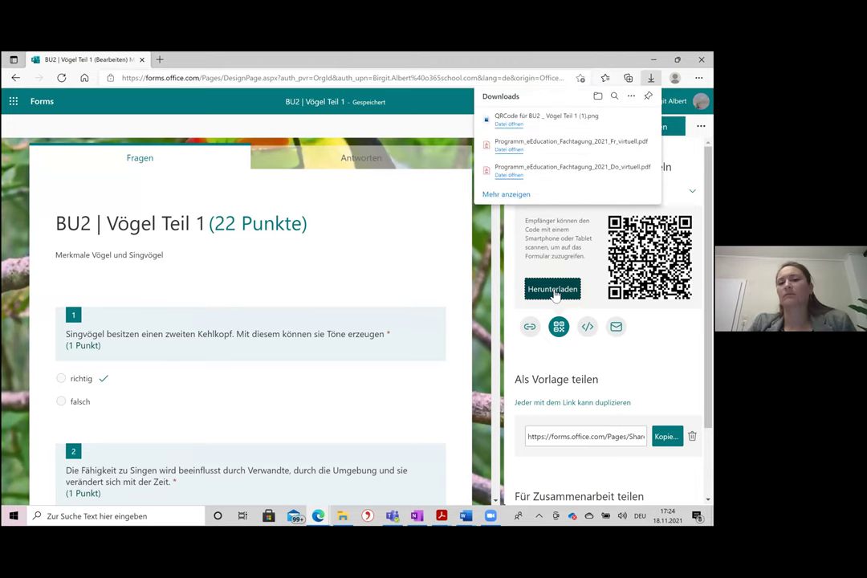
# View the downloaded QR code image, close it and look over the form's template and collaboration sharing options
pyautogui.click(544, 121)
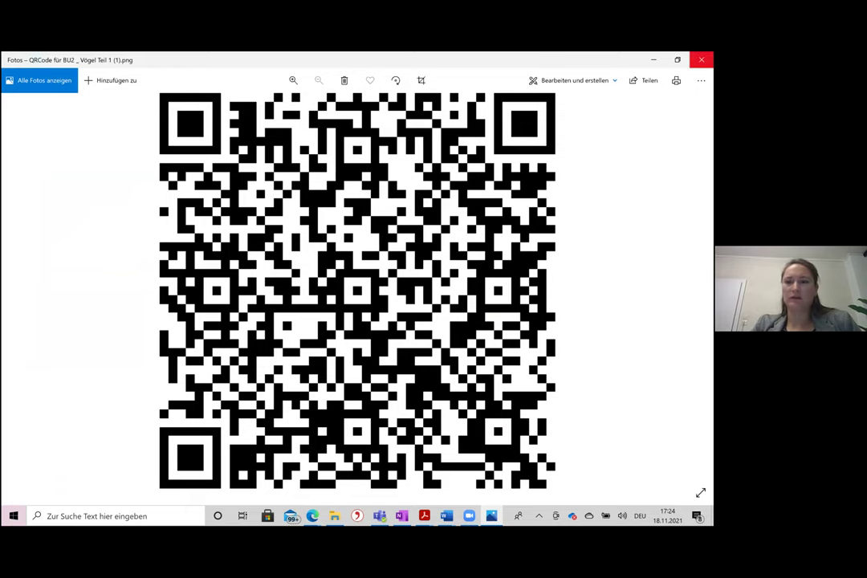
pyautogui.click(700, 59)
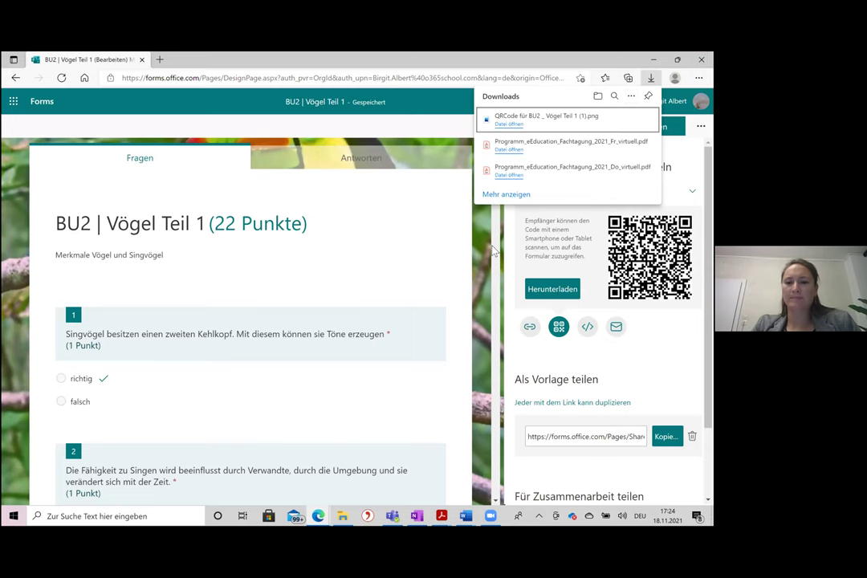
pyautogui.scroll(-4, 494, 251)
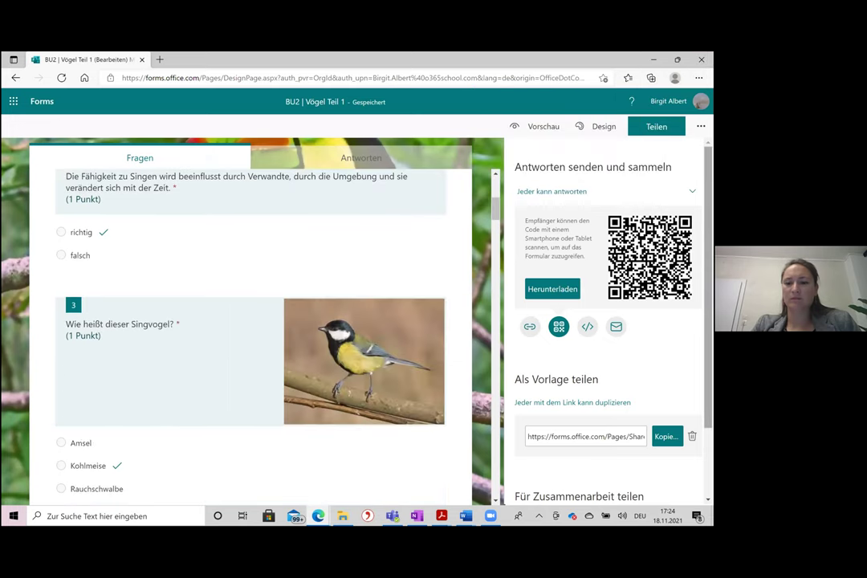
pyautogui.scroll(-2, 526, 384)
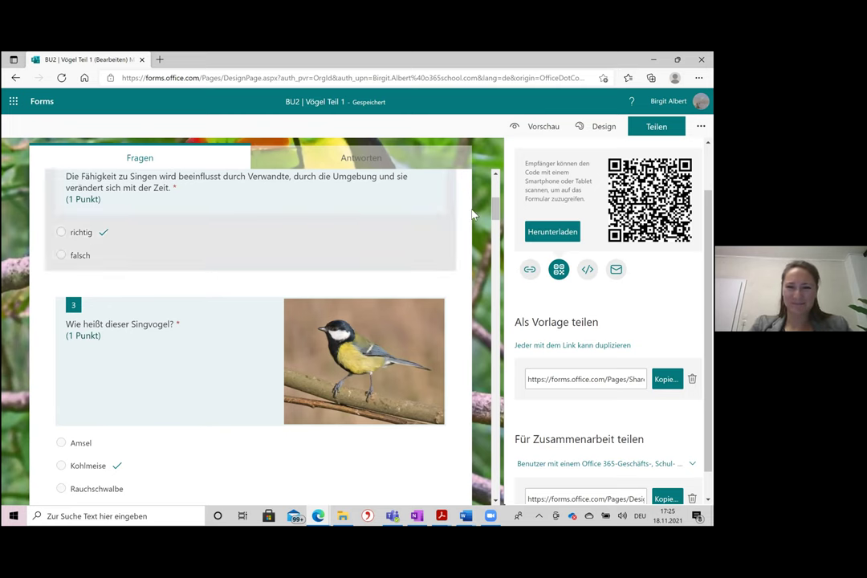
# Shorten the response URL of BU2 | Vögel Teil 1 in its sharing options, copy the link and close the options
pyautogui.click(476, 212)
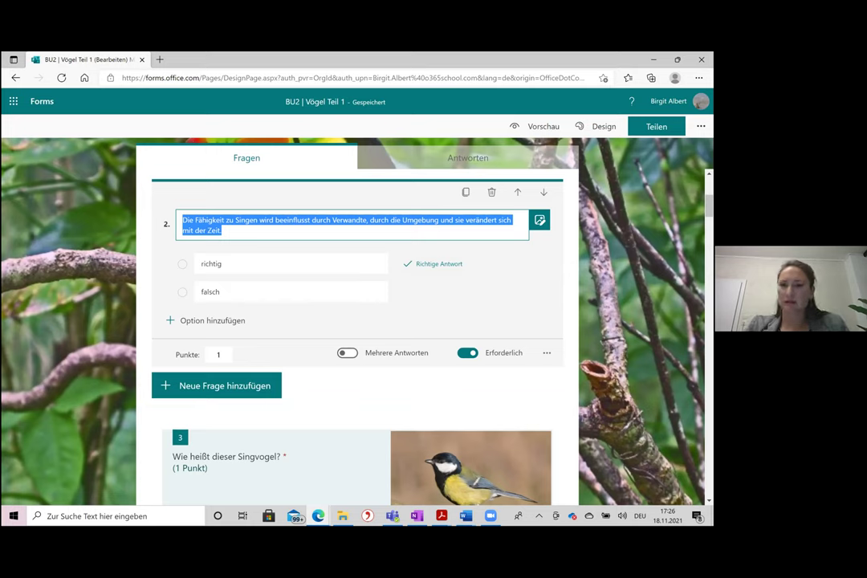
pyautogui.click(657, 126)
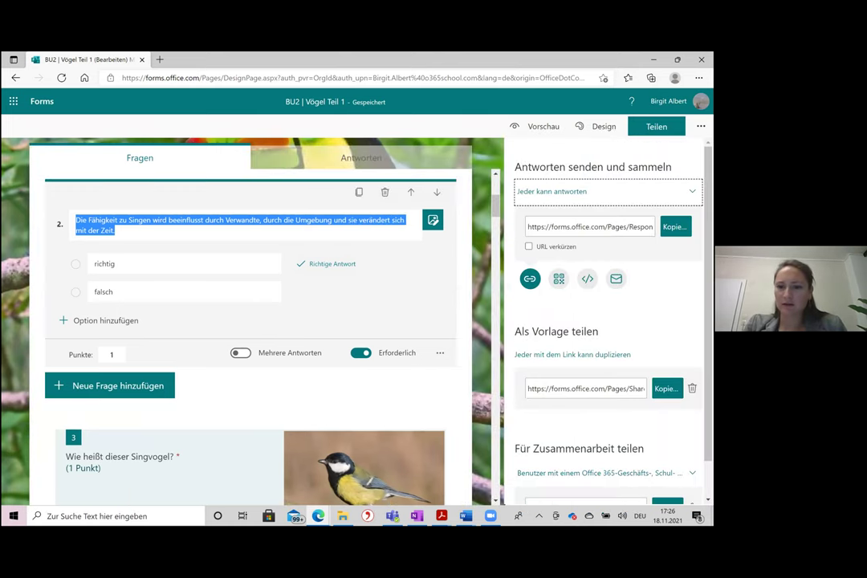
pyautogui.click(556, 247)
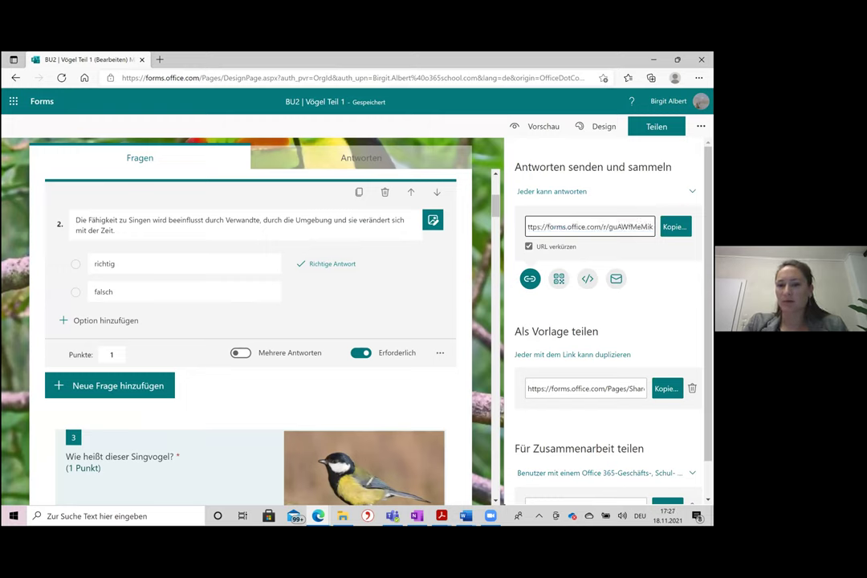
pyautogui.click(674, 226)
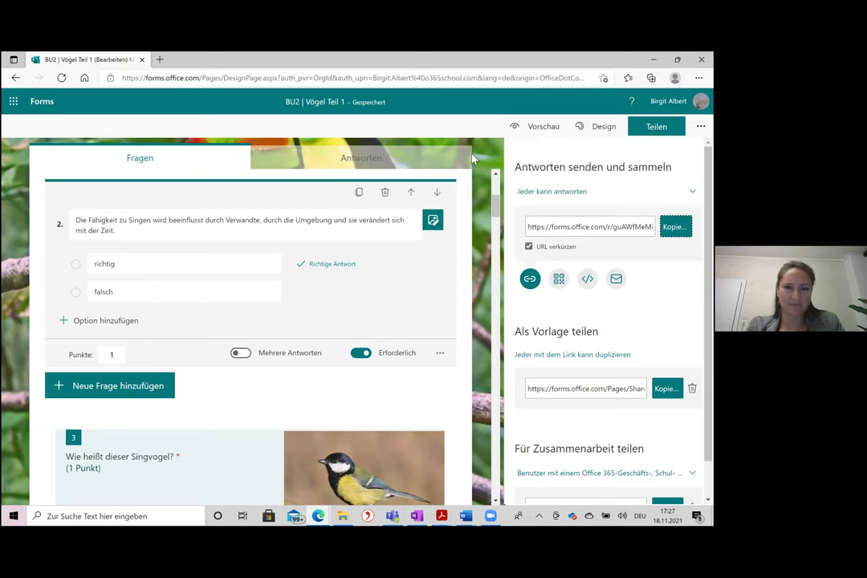
pyautogui.click(453, 369)
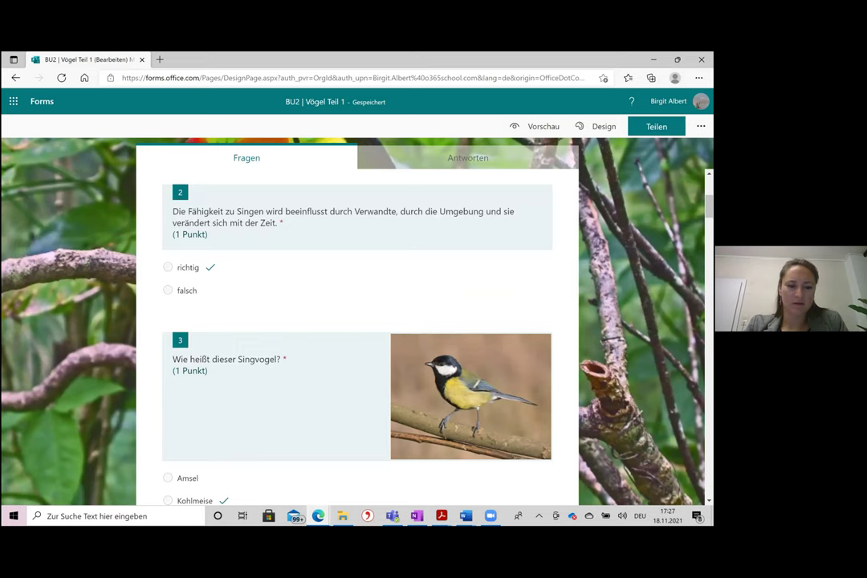
# Switch to OneNote, view the Fotos einfügen page with its animal photo exercise and bring back the page list
pyautogui.click(418, 516)
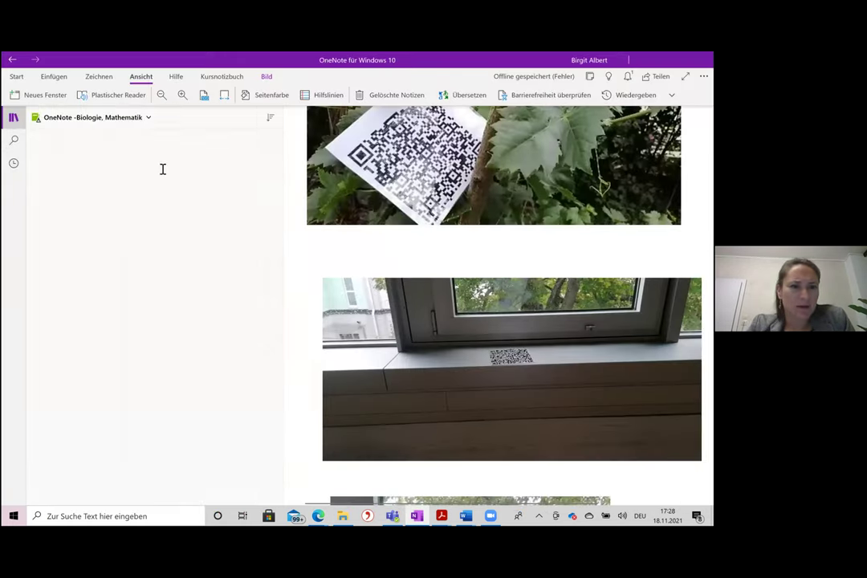
pyautogui.click(228, 159)
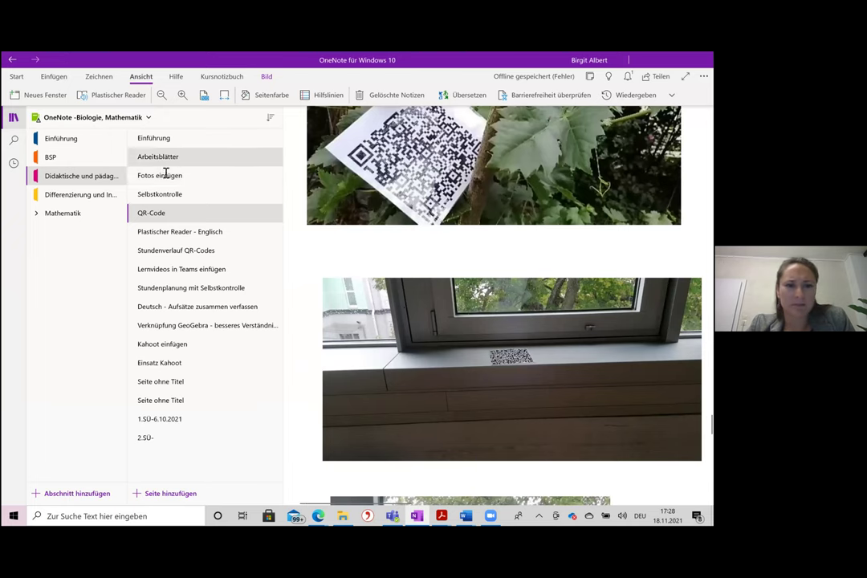
pyautogui.click(165, 175)
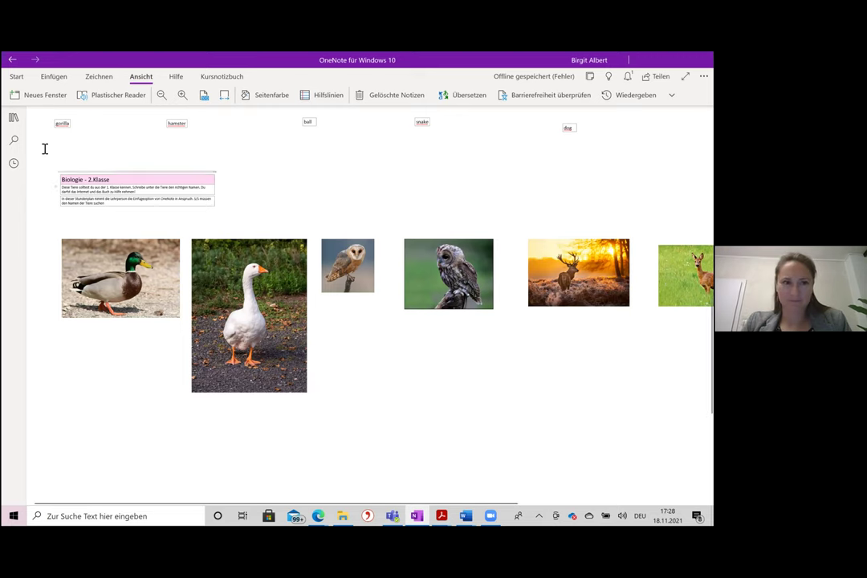
pyautogui.click(14, 120)
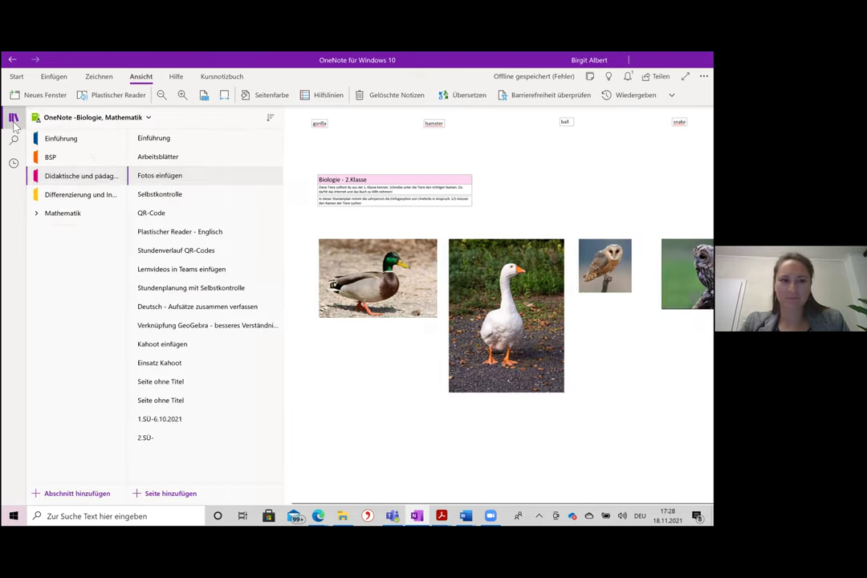